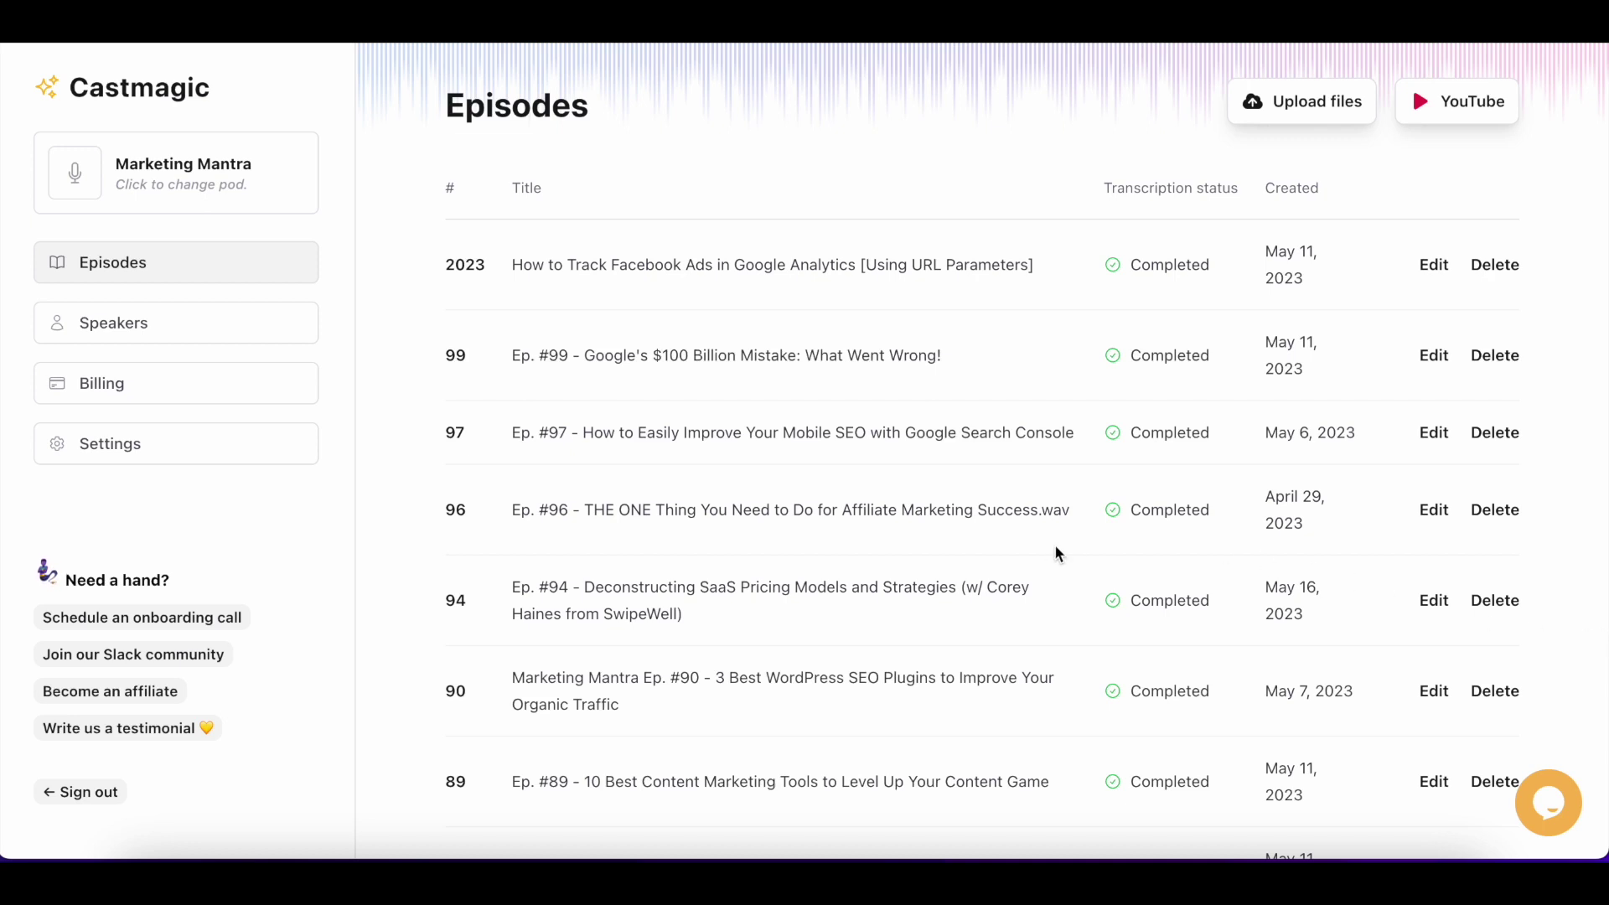
# Review the Marketing Mantra pod settings, then bring up the Speakers list with its single Host
pyautogui.scroll(-1, 1054, 549)
pyautogui.scroll(-3, 1054, 545)
pyautogui.scroll(3, 1055, 545)
pyautogui.scroll(2, 1069, 511)
pyautogui.click(210, 457)
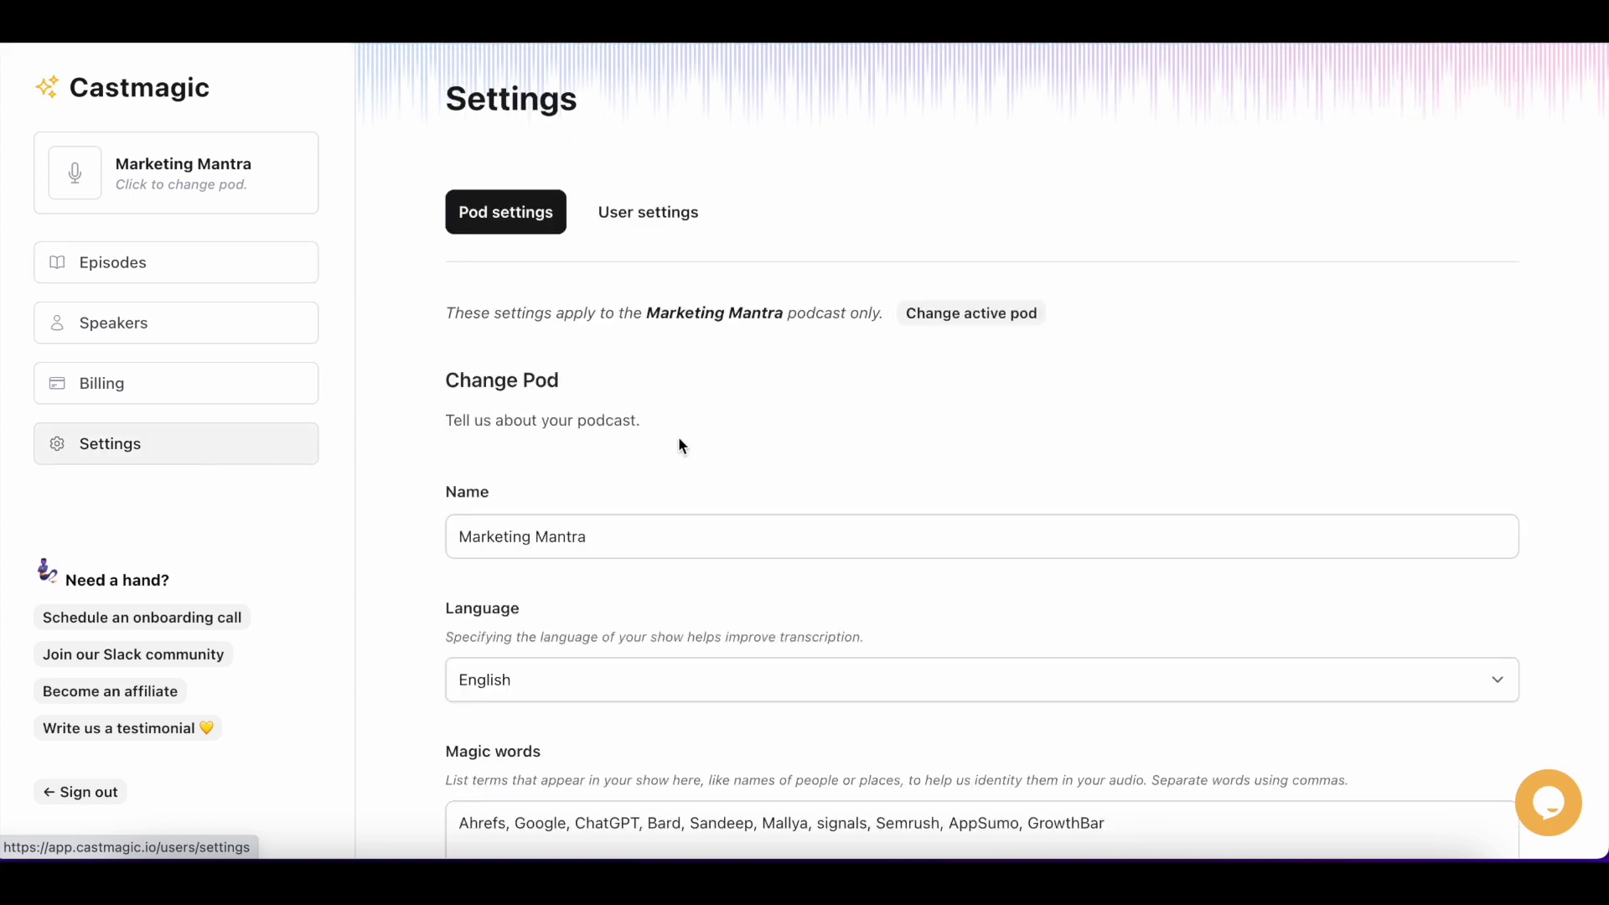
pyautogui.scroll(-1, 692, 486)
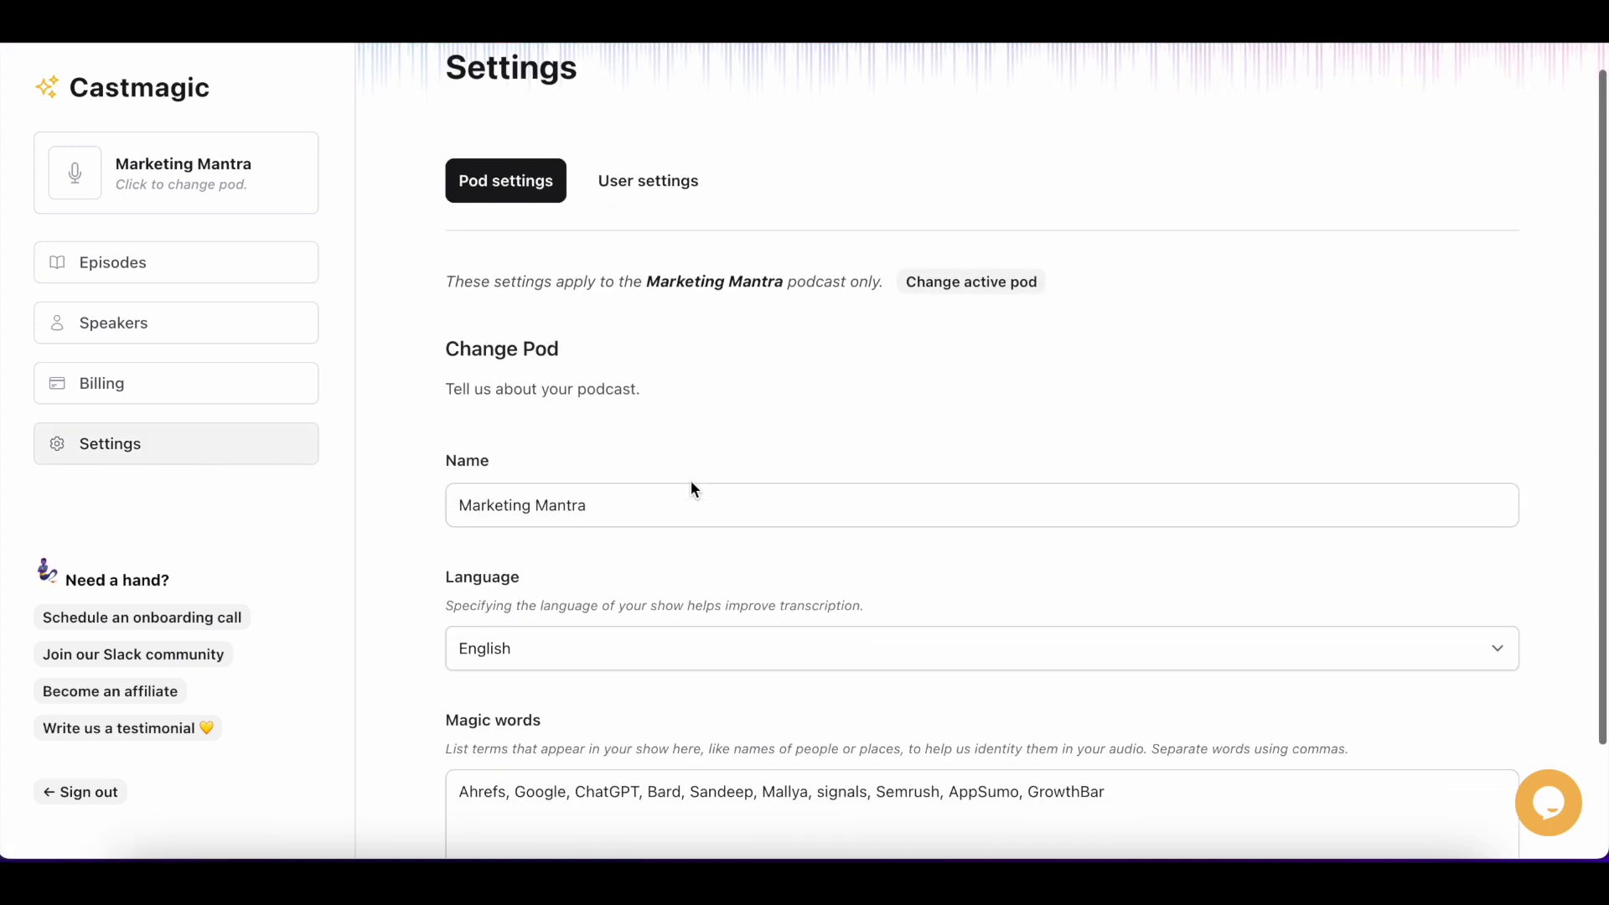
pyautogui.scroll(-3, 692, 488)
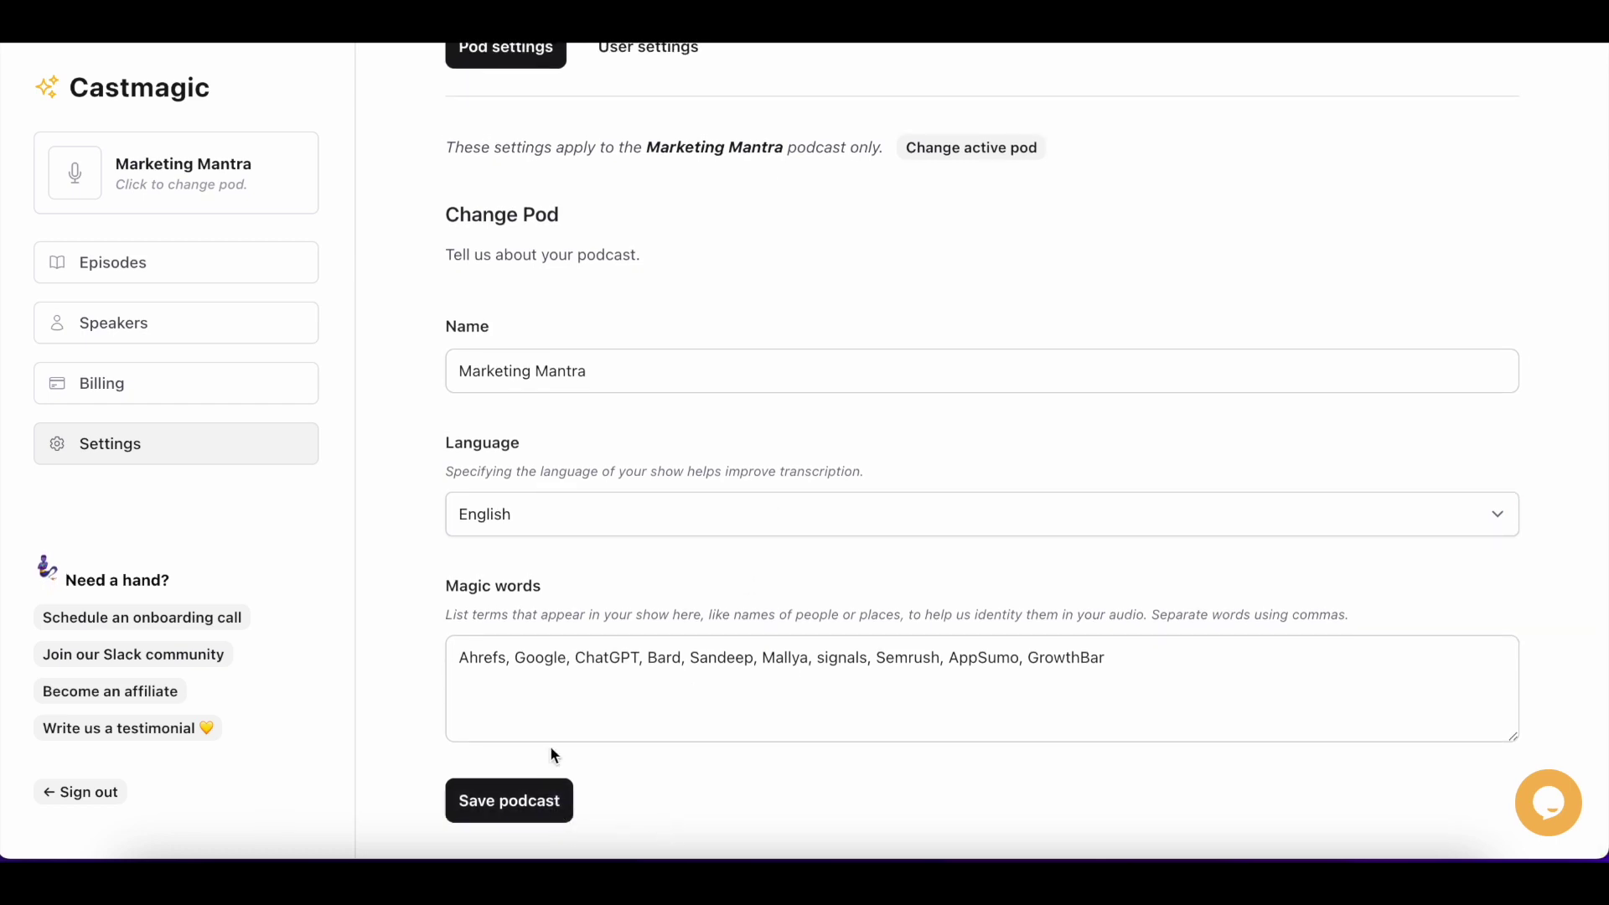
pyautogui.click(224, 336)
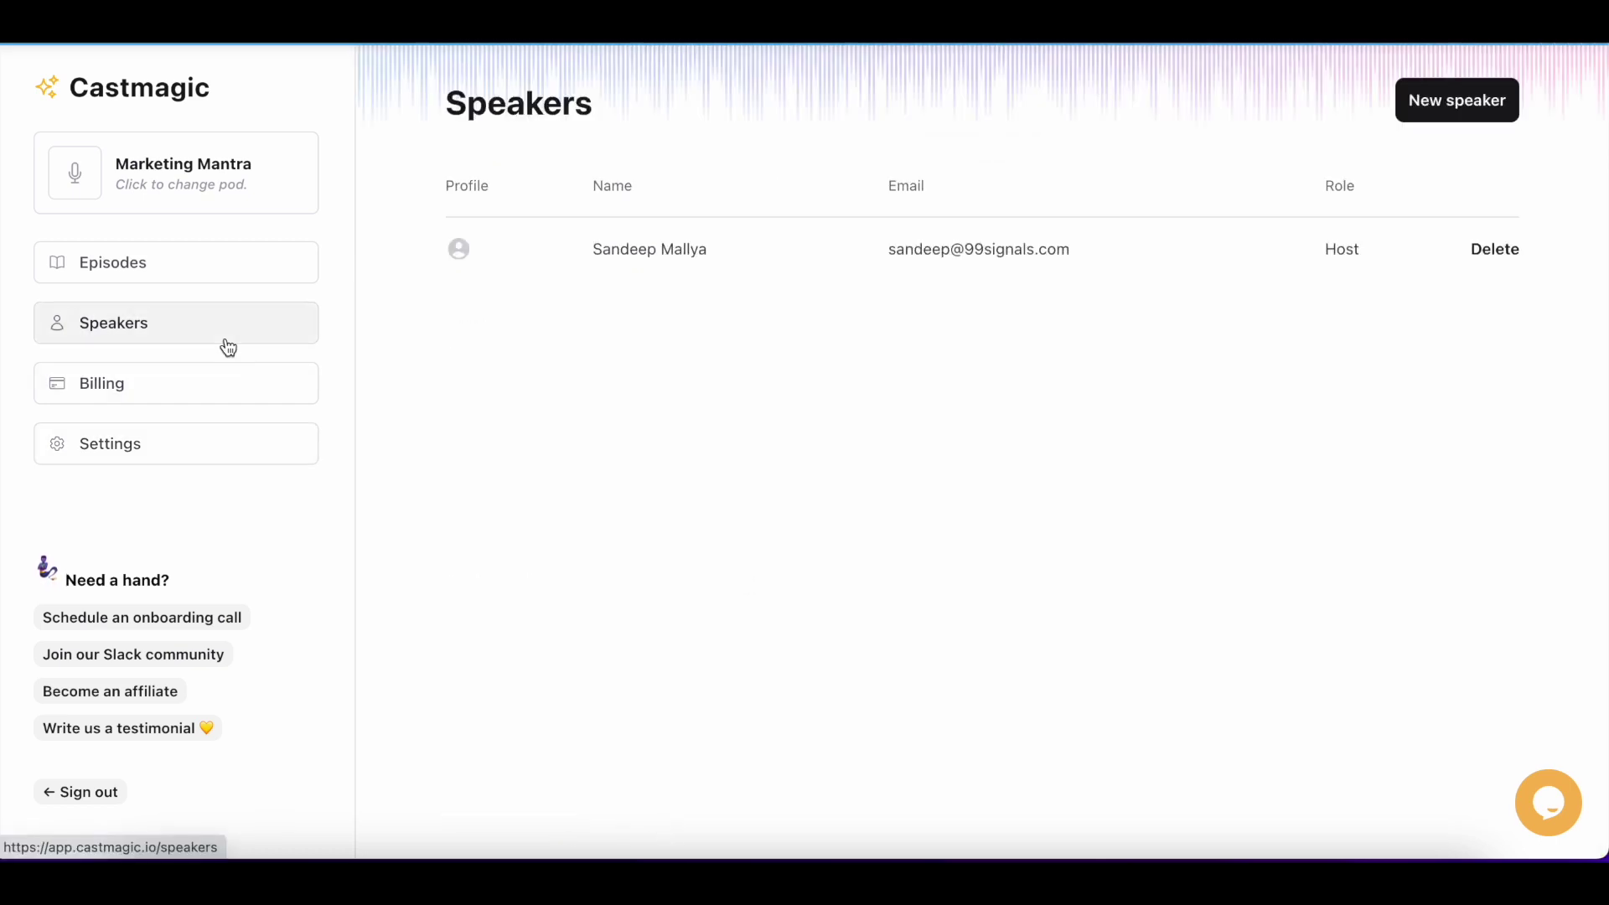
pyautogui.click(723, 251)
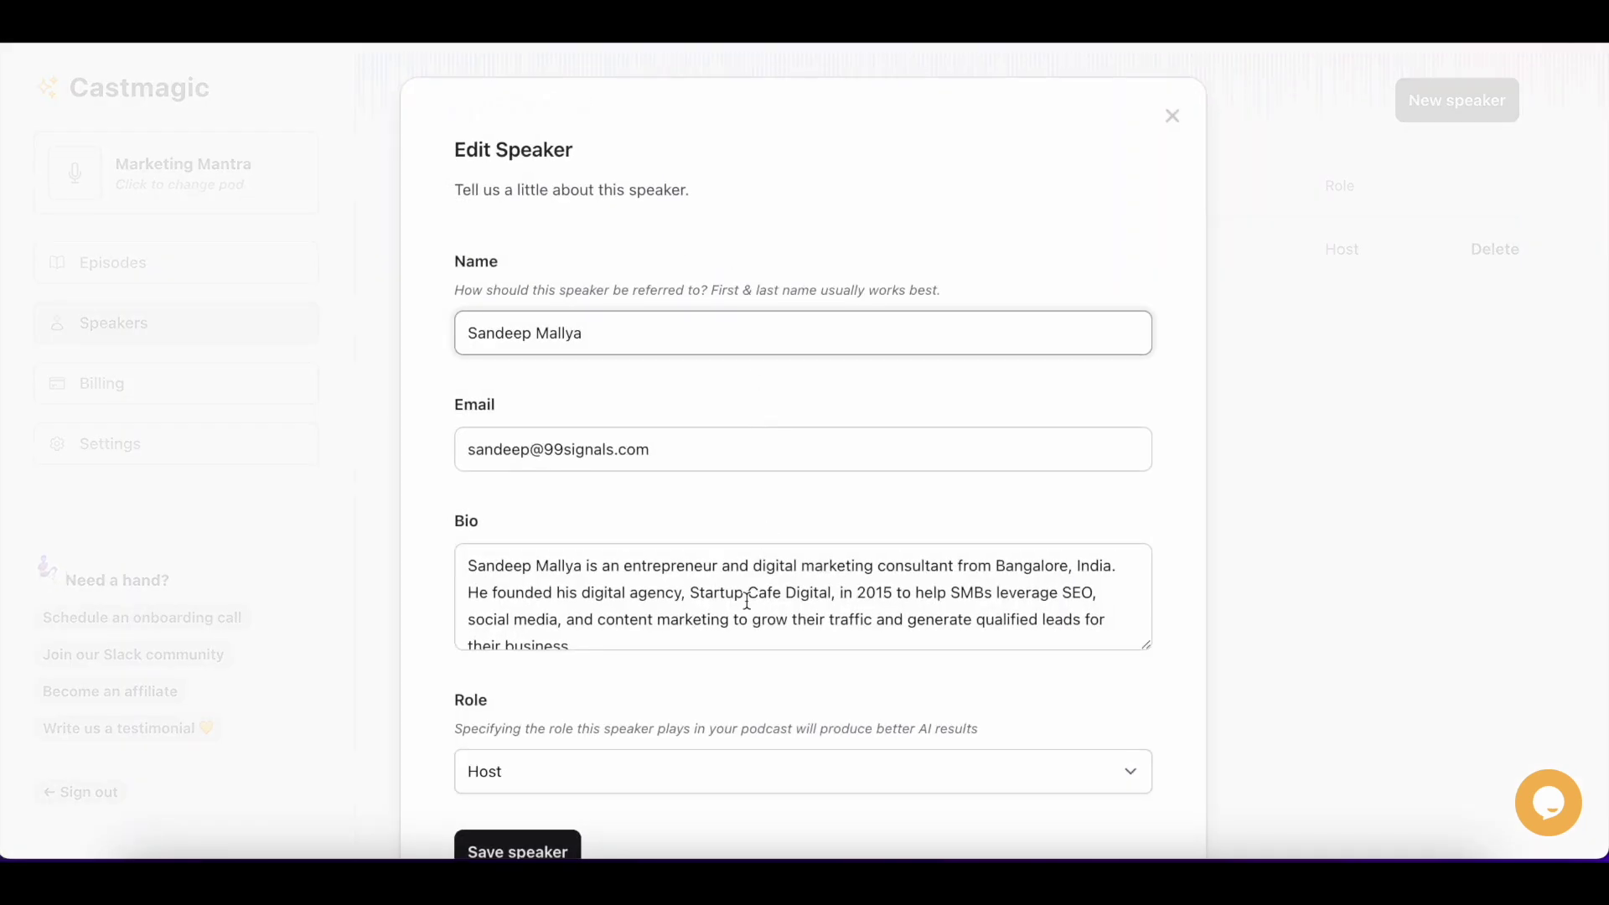
pyautogui.scroll(-3, 746, 601)
pyautogui.scroll(-2, 735, 727)
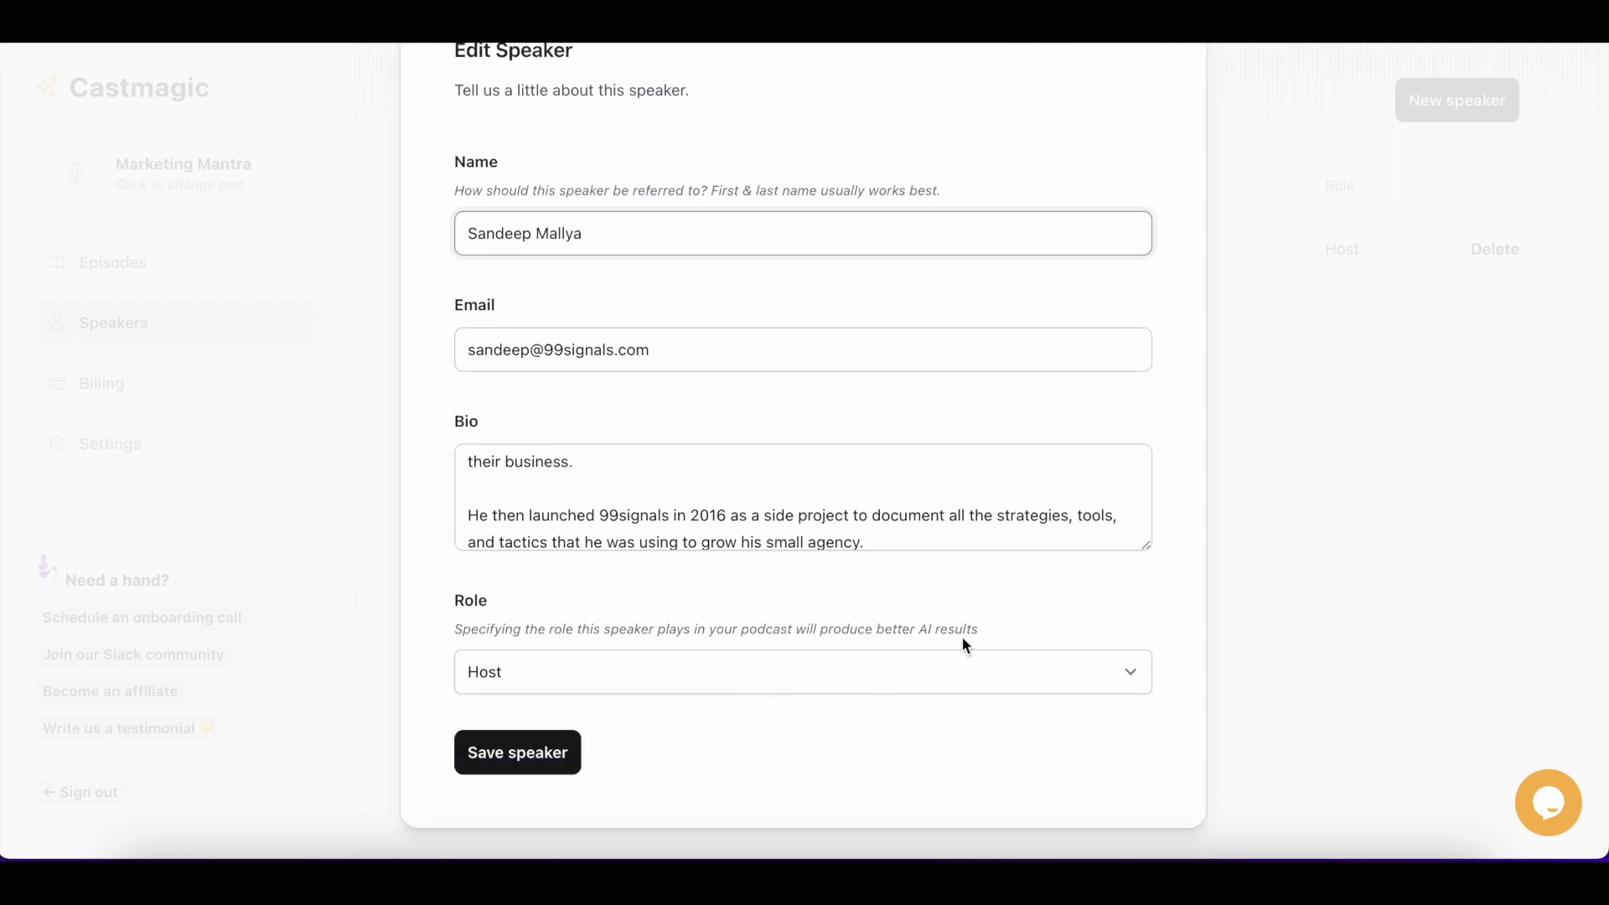
pyautogui.scroll(2, 962, 641)
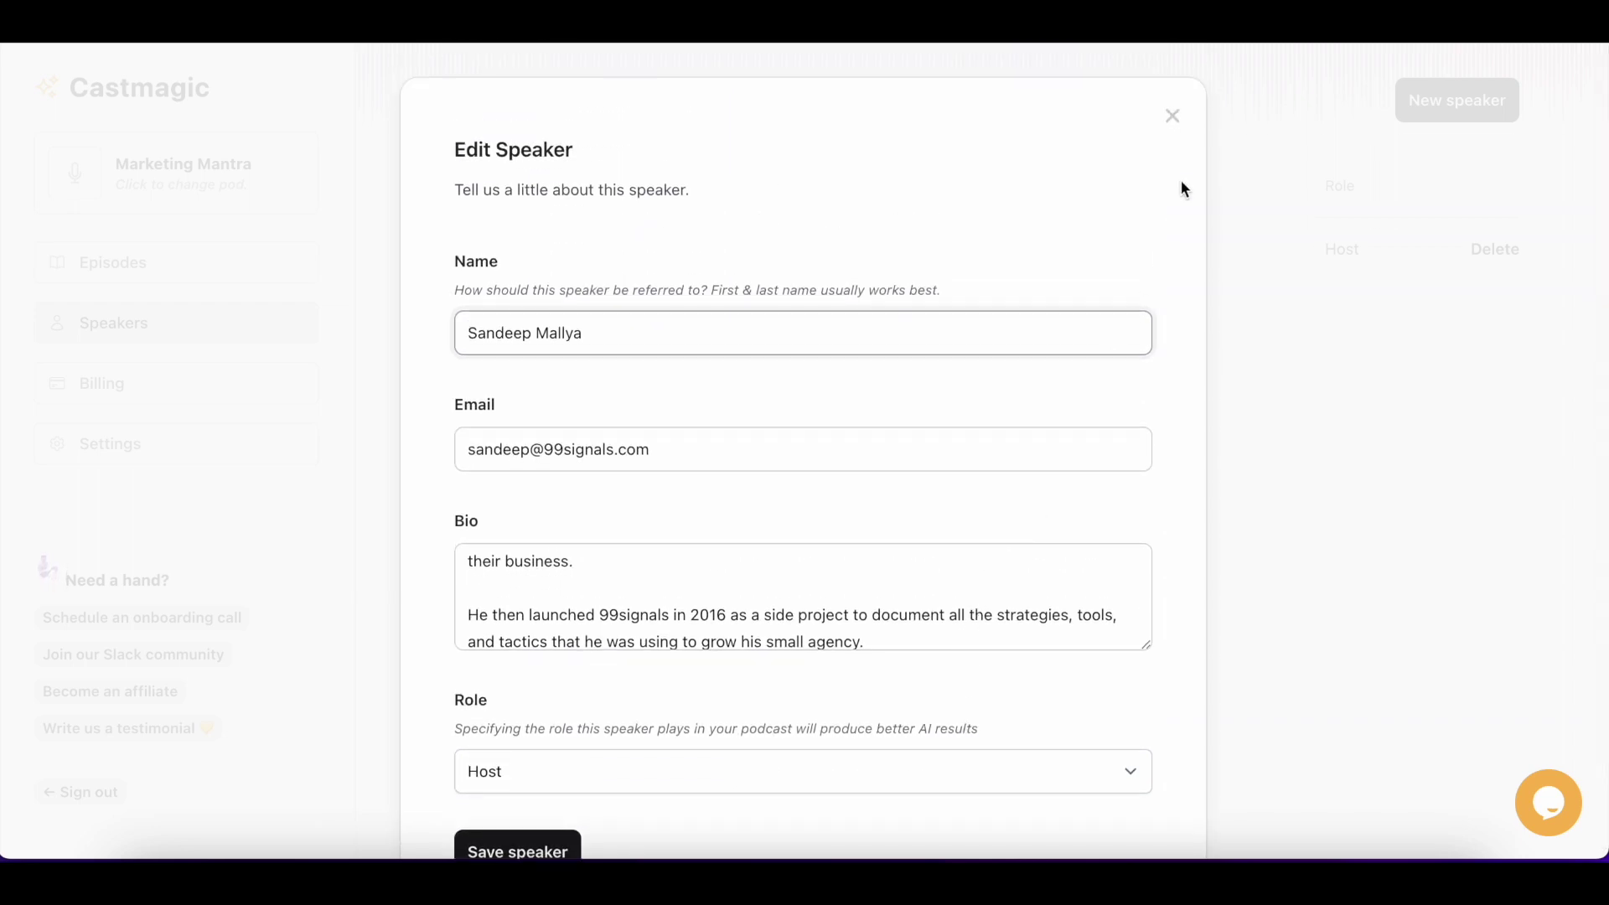
pyautogui.click(1172, 117)
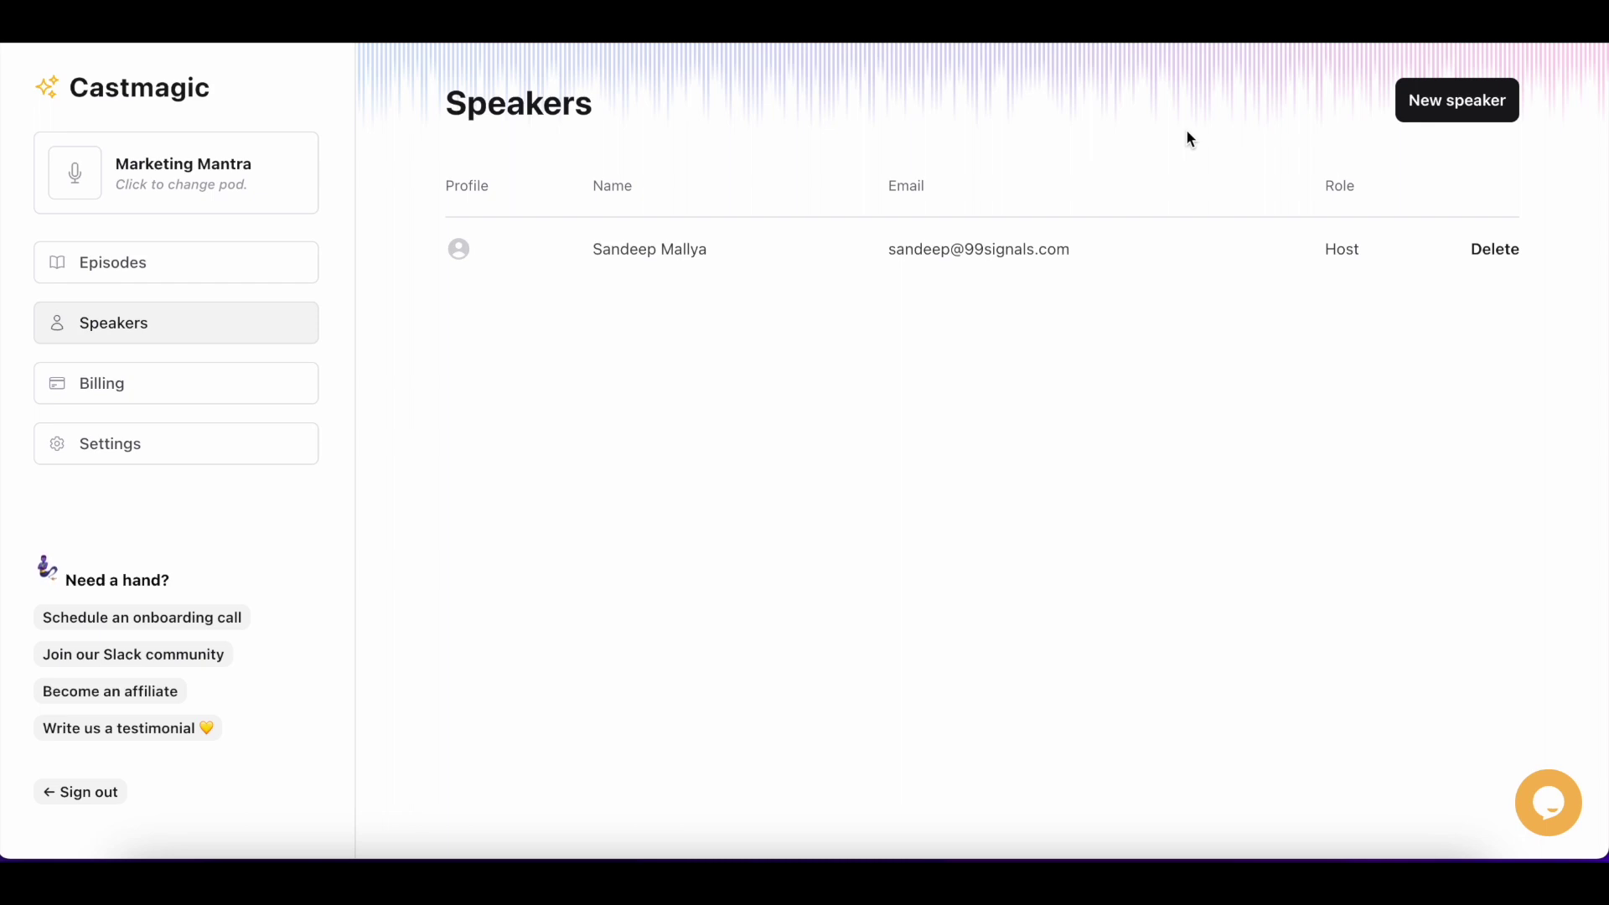
# Back on Episodes, preview the Upload files dialog's audio formats and YouTube import option, then close it
pyautogui.click(232, 280)
pyautogui.click(1257, 105)
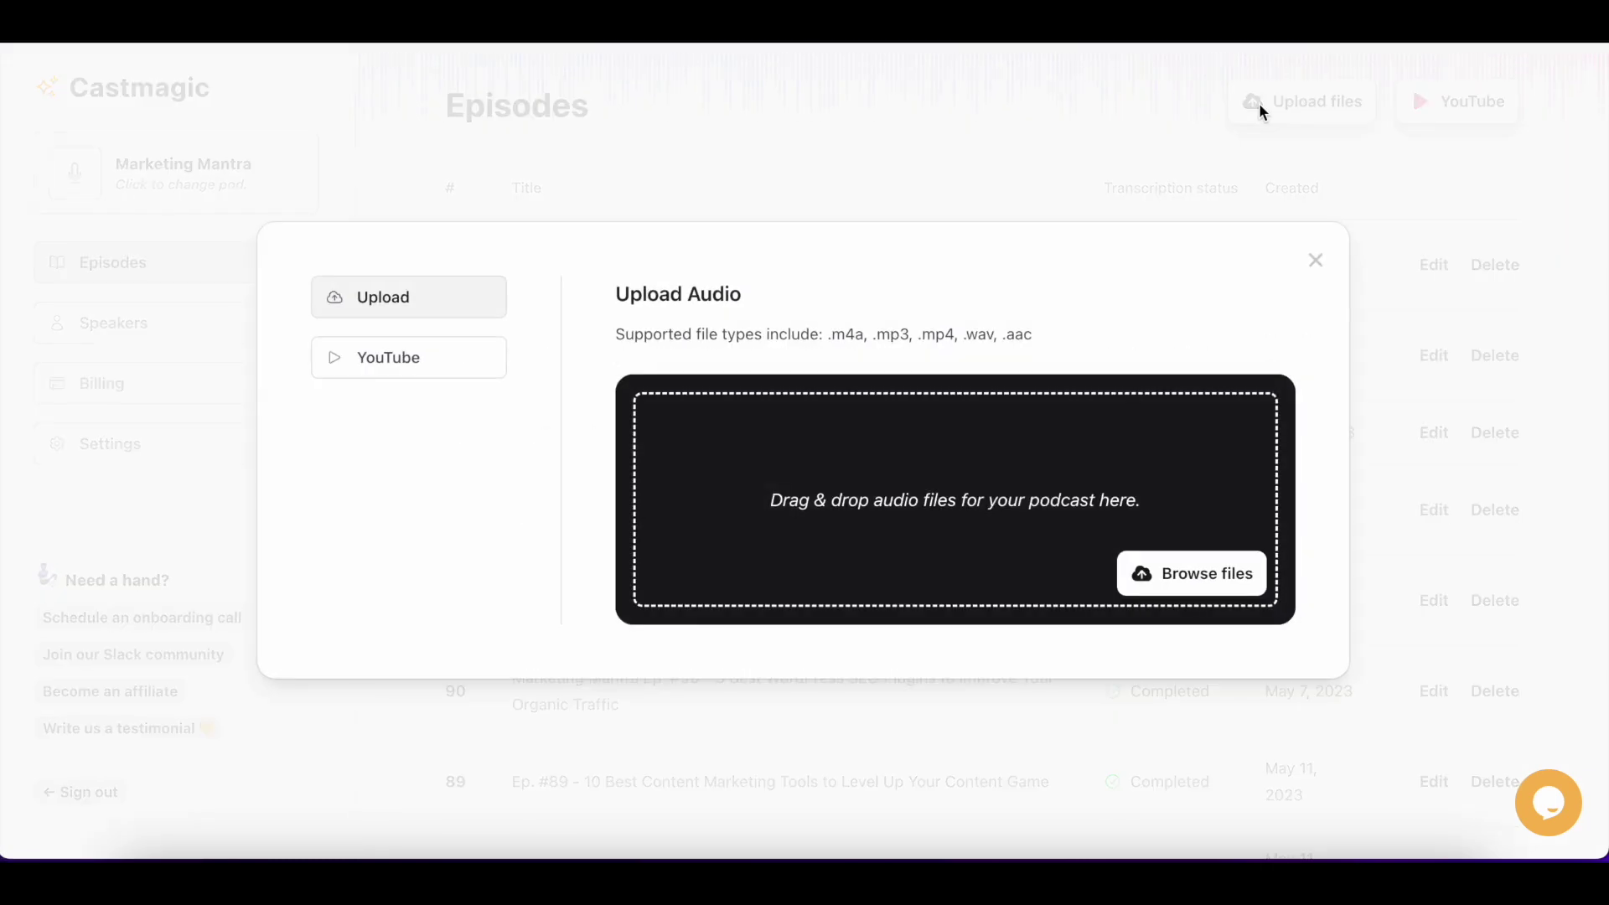
pyautogui.moveTo(1033, 336); pyautogui.dragTo(620, 338)
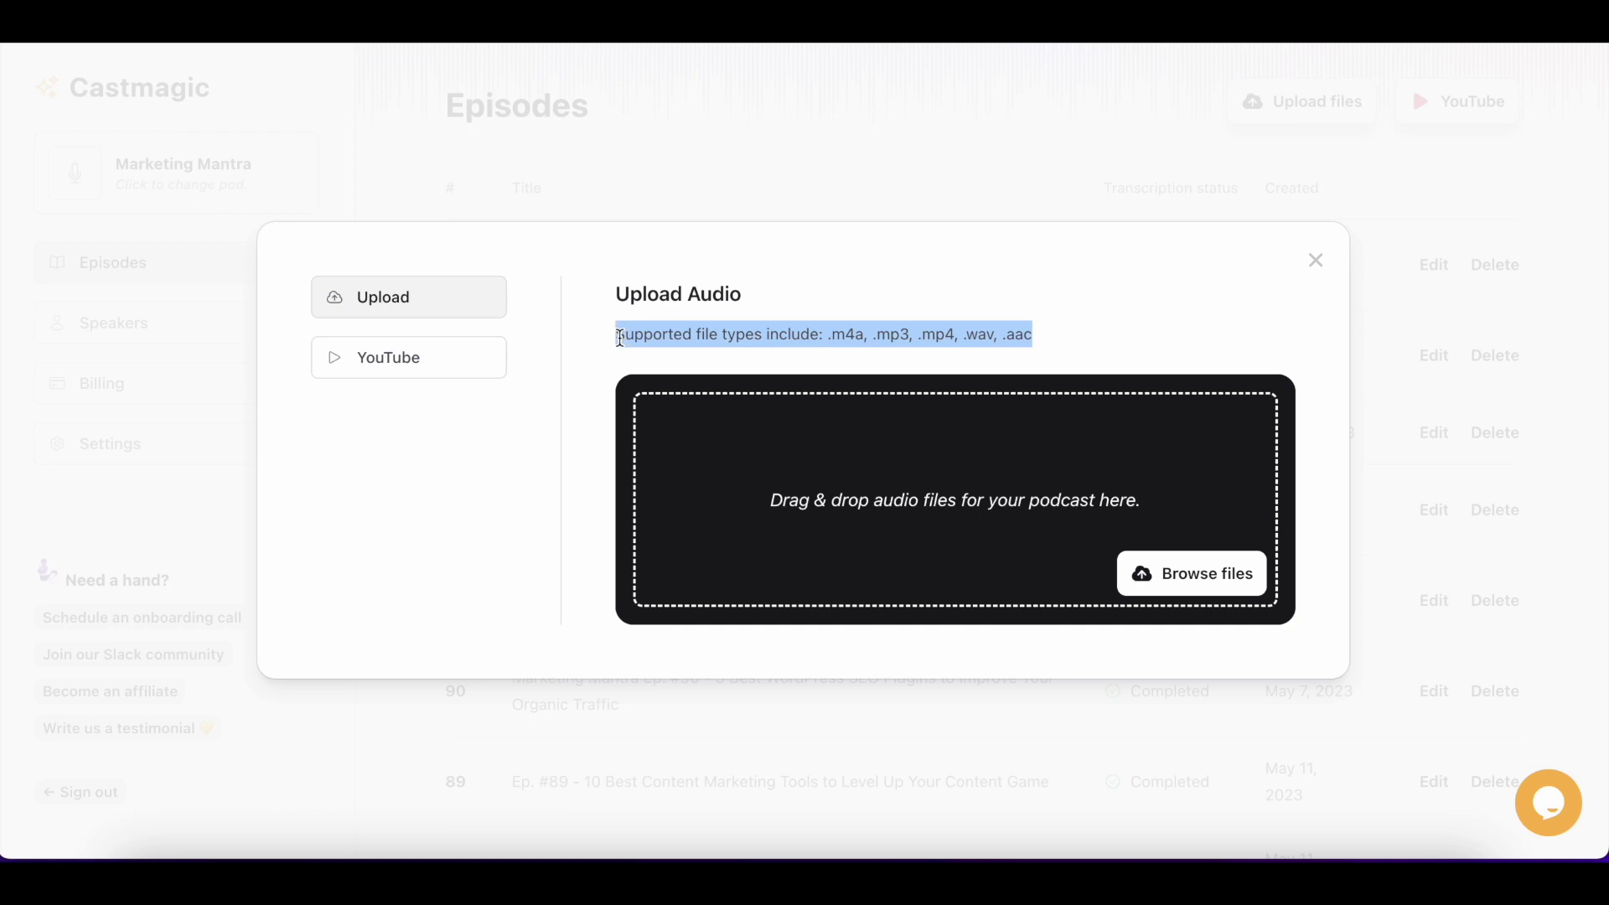
pyautogui.click(482, 368)
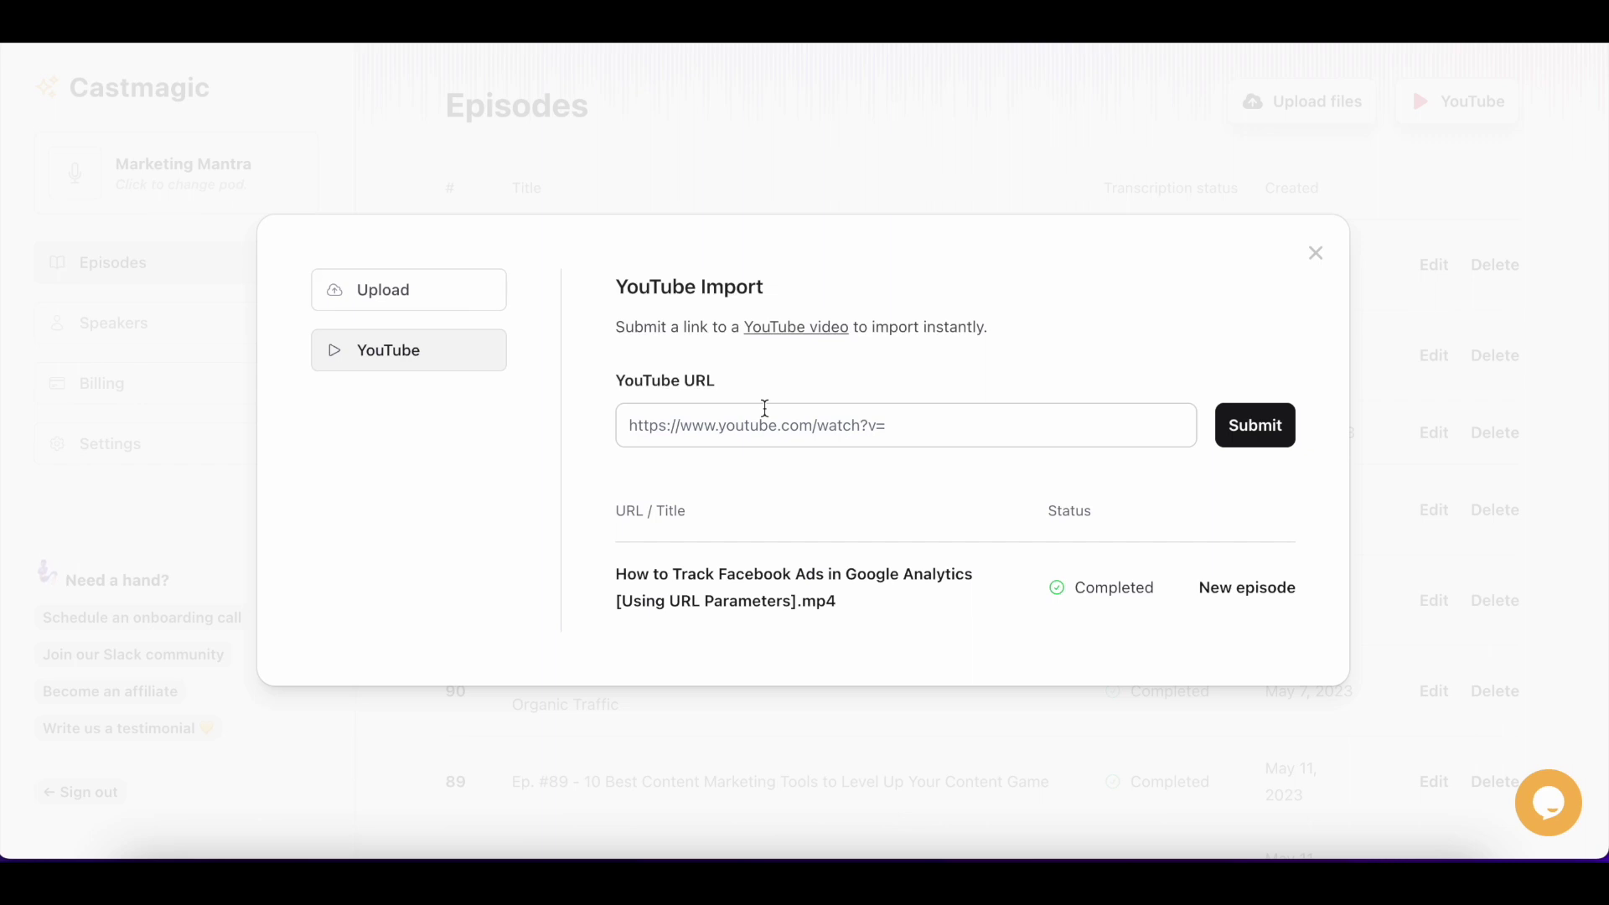
pyautogui.click(474, 303)
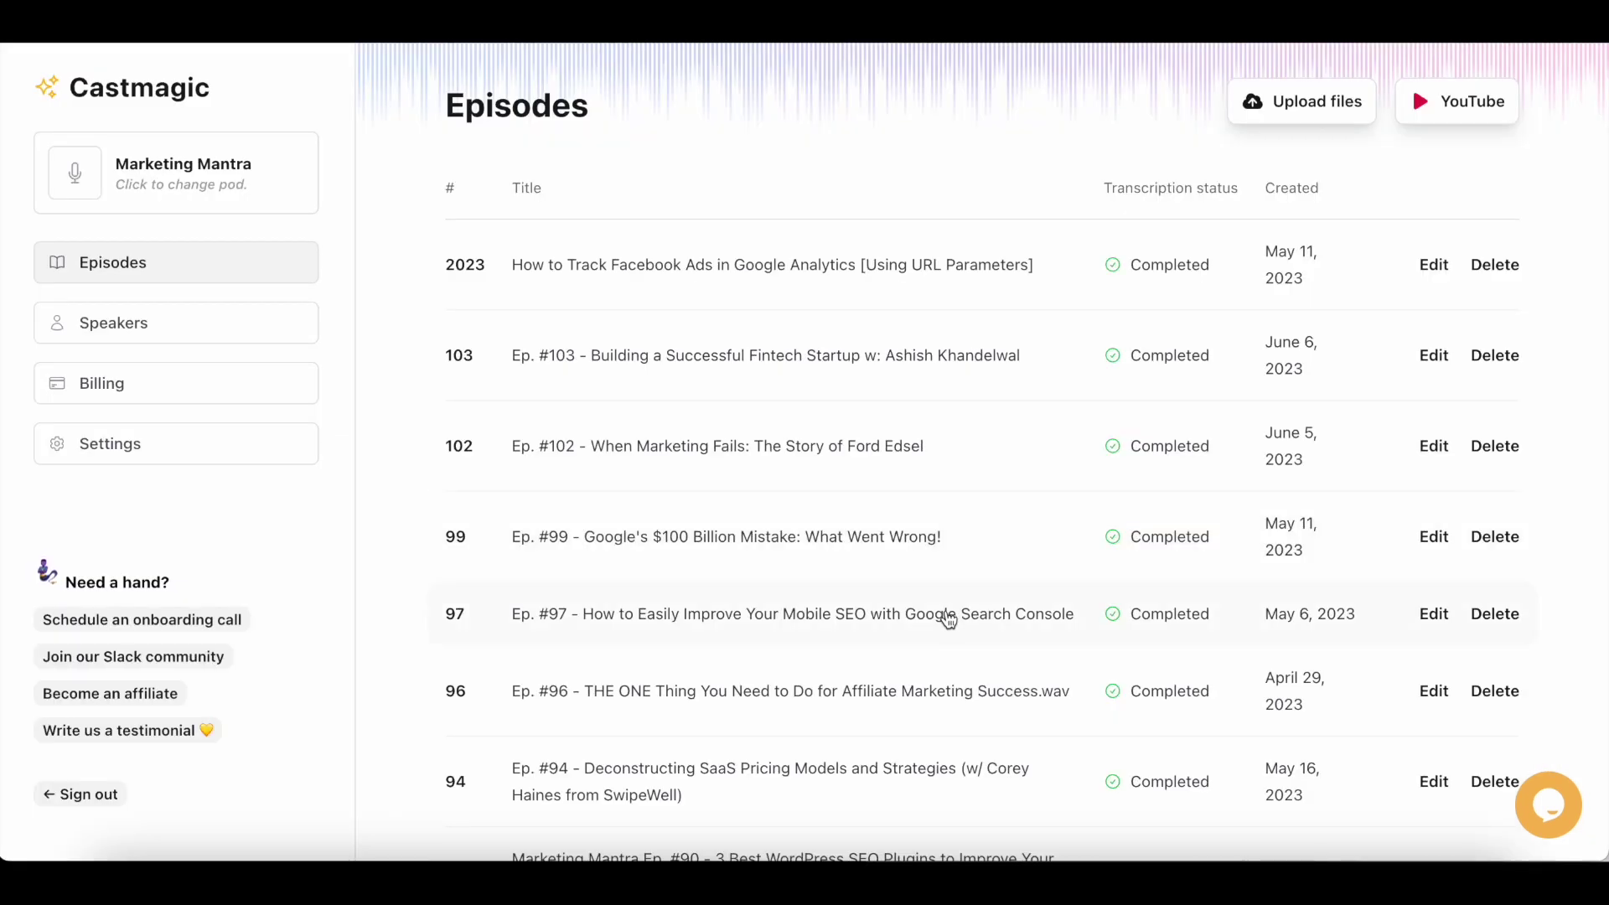
# Open Episode #96's transcript and dismiss the Add Speaker modal without changes
pyautogui.click(942, 684)
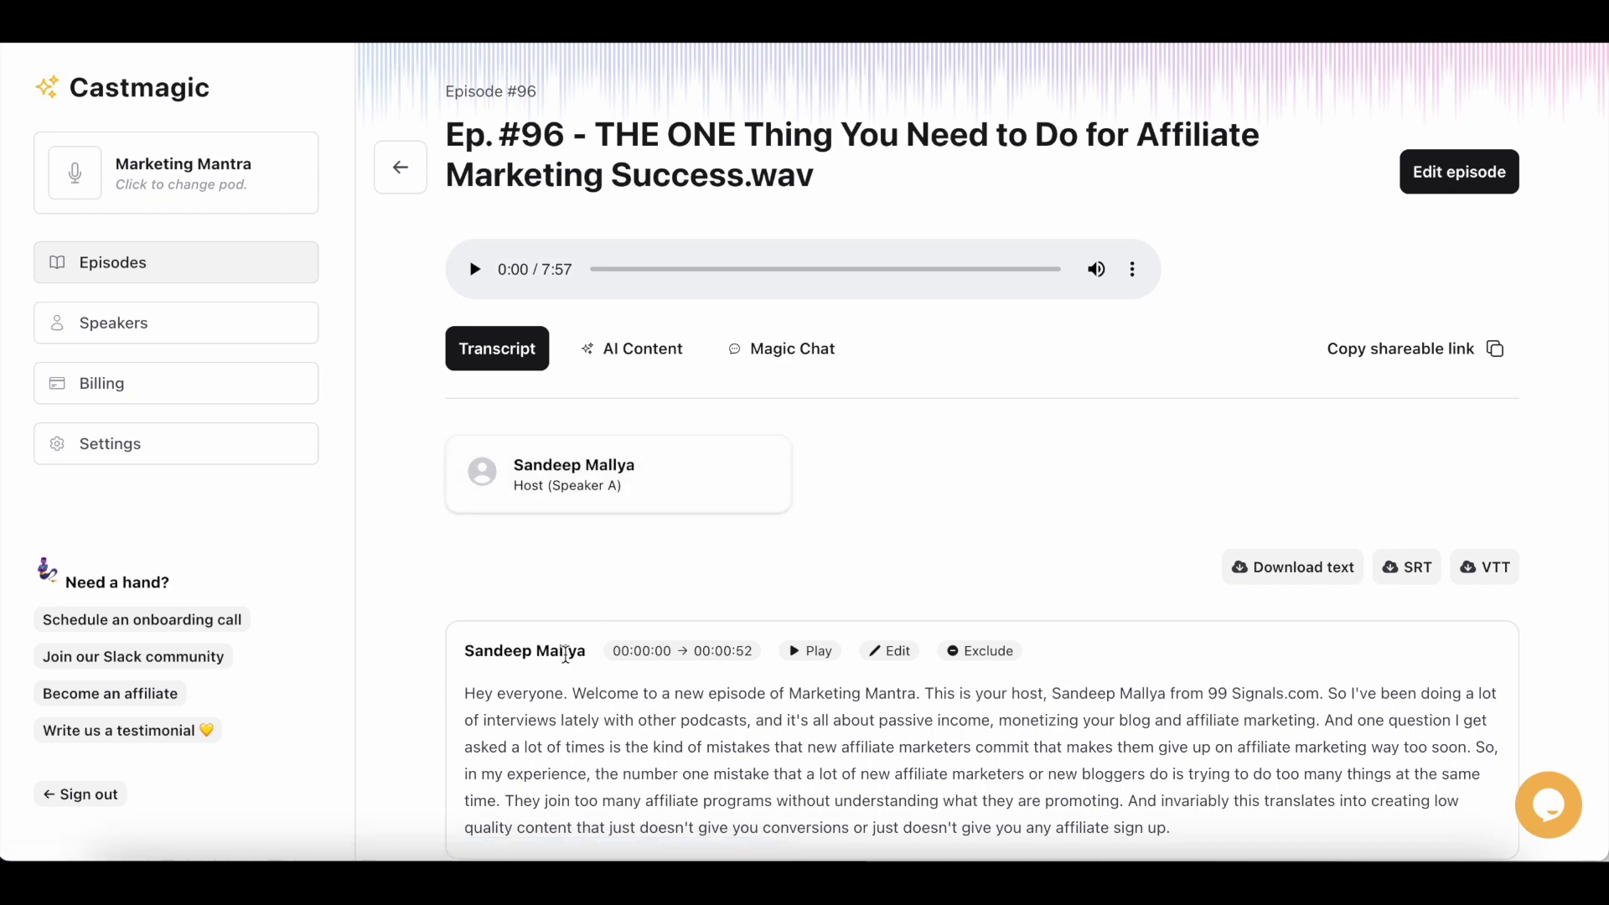
pyautogui.scroll(-3, 639, 685)
pyautogui.scroll(3, 654, 536)
pyautogui.click(649, 485)
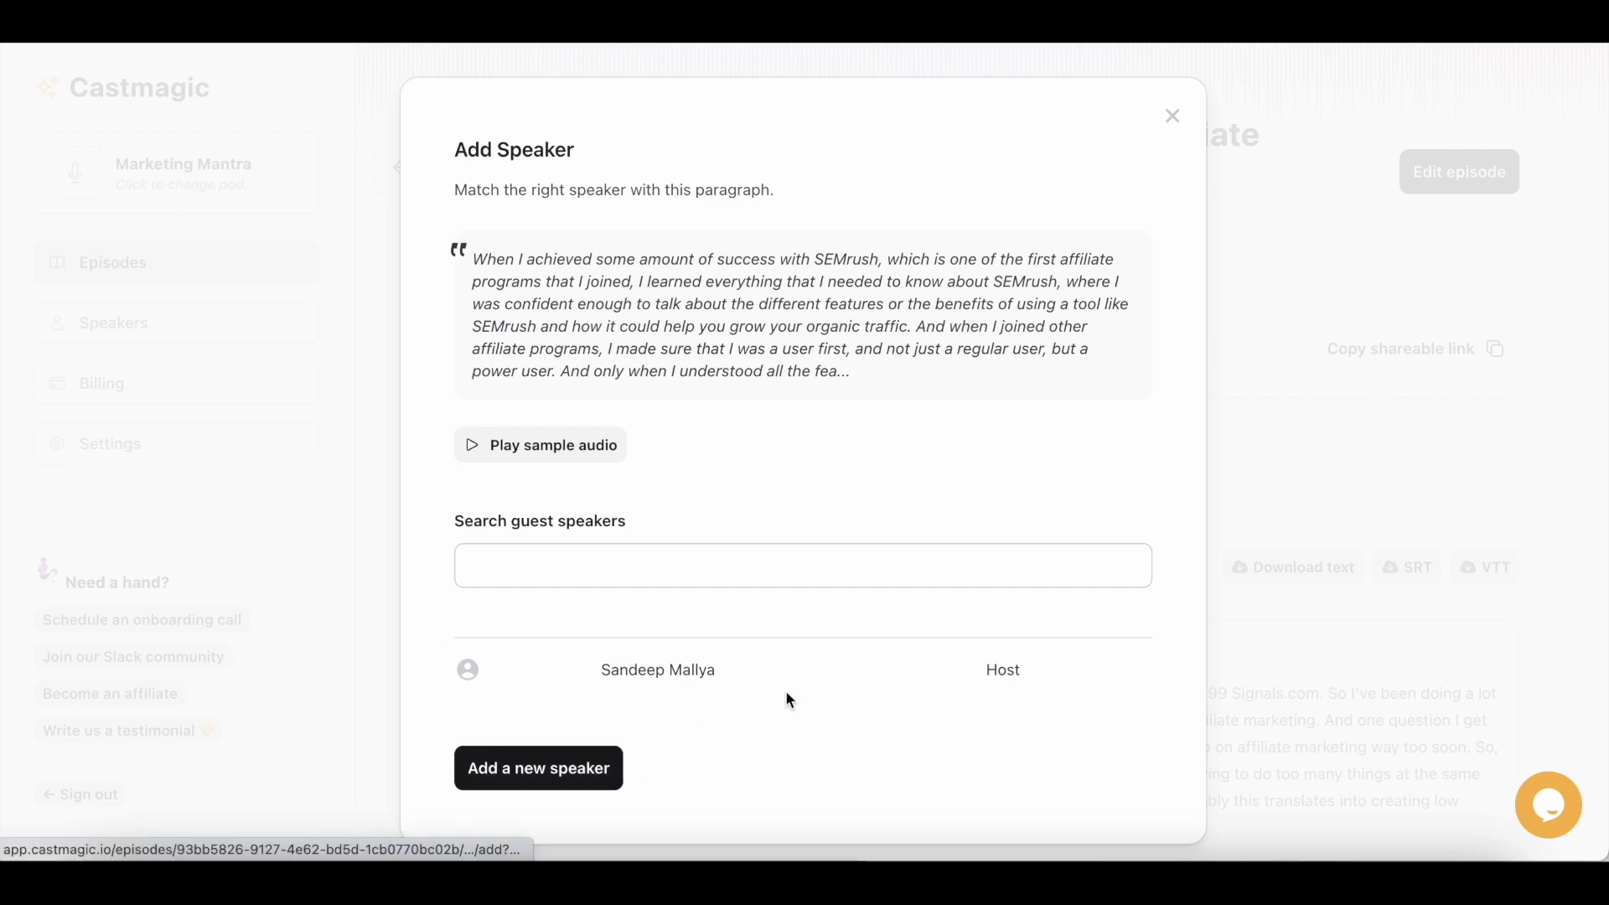
pyautogui.click(1173, 117)
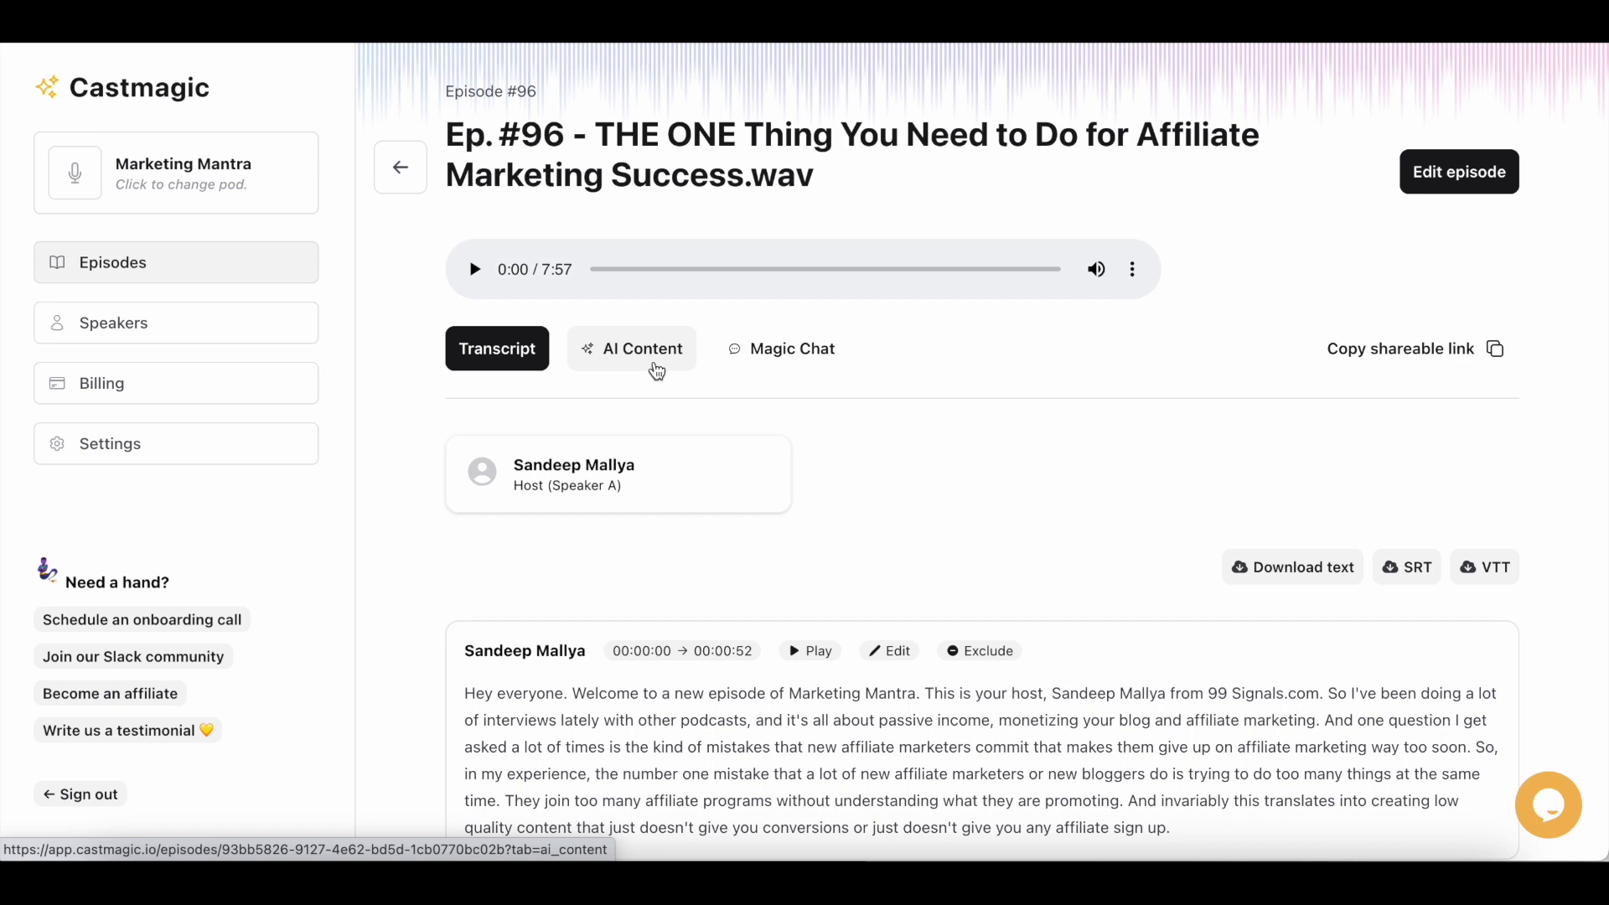
# Show Episode #96's AI Content and page the timestamped overview between its versions
pyautogui.click(656, 369)
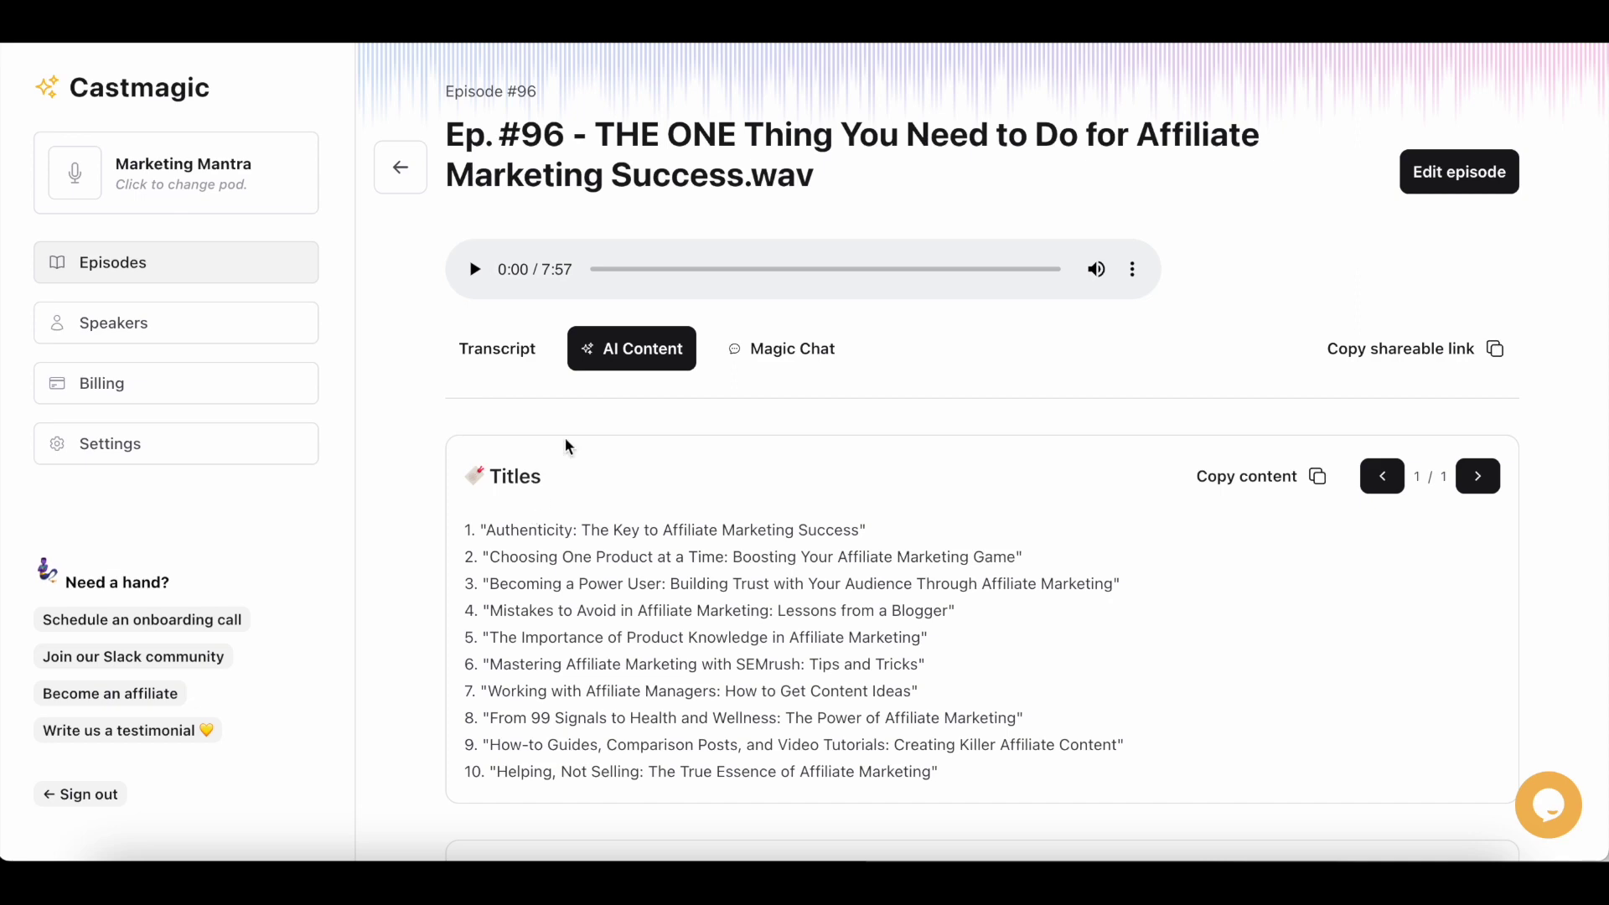
pyautogui.scroll(-2, 600, 566)
pyautogui.scroll(-2, 598, 563)
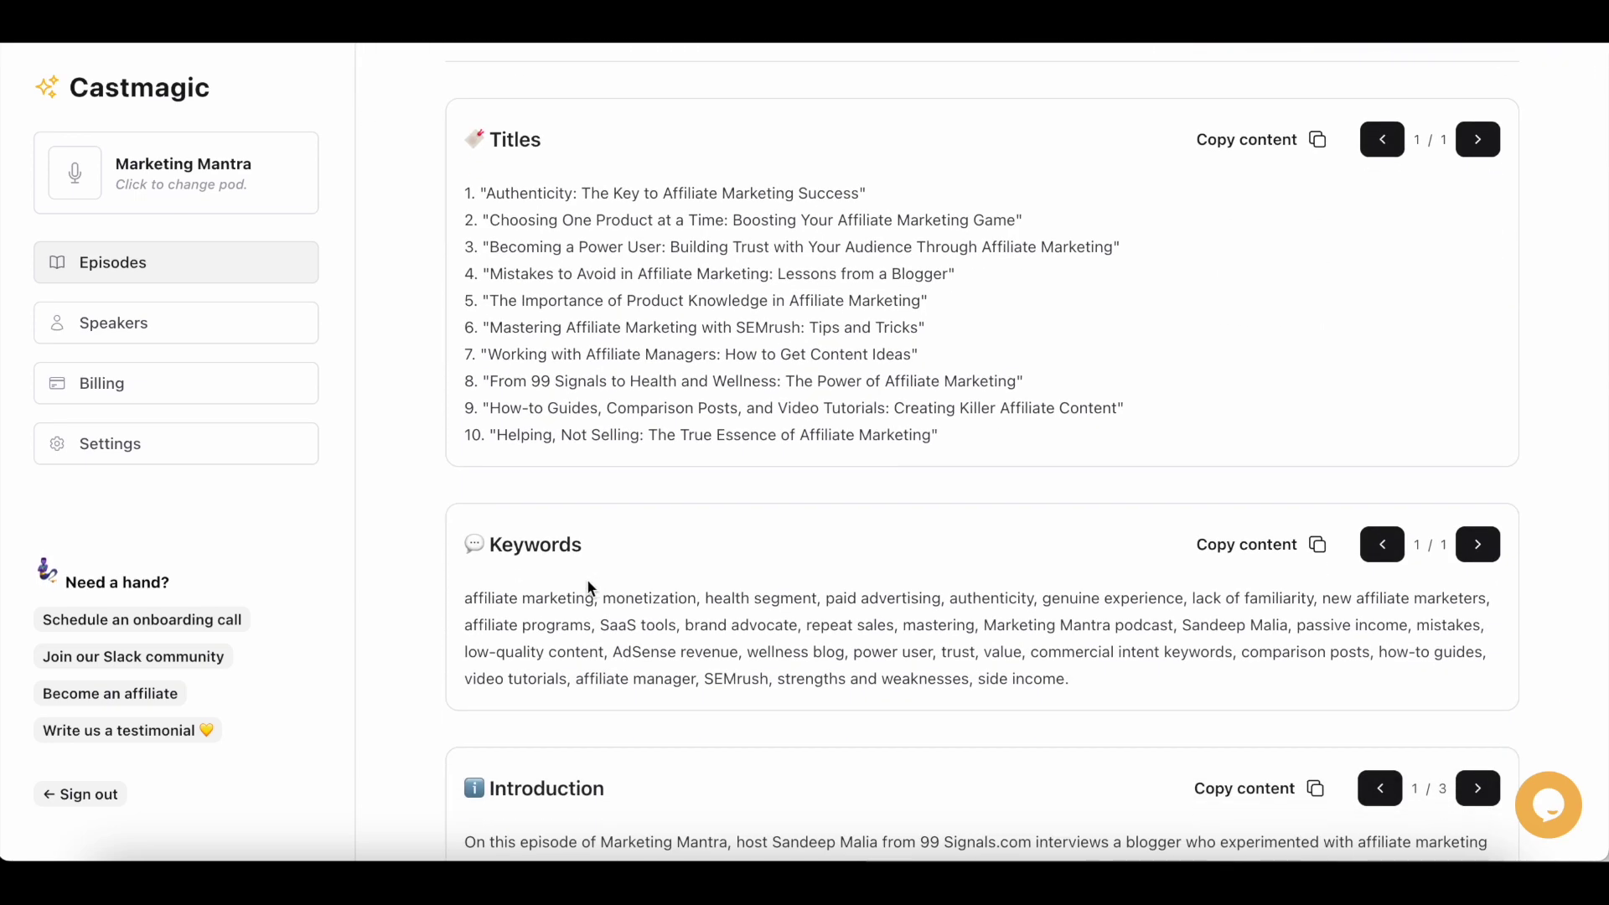
pyautogui.scroll(-4, 591, 586)
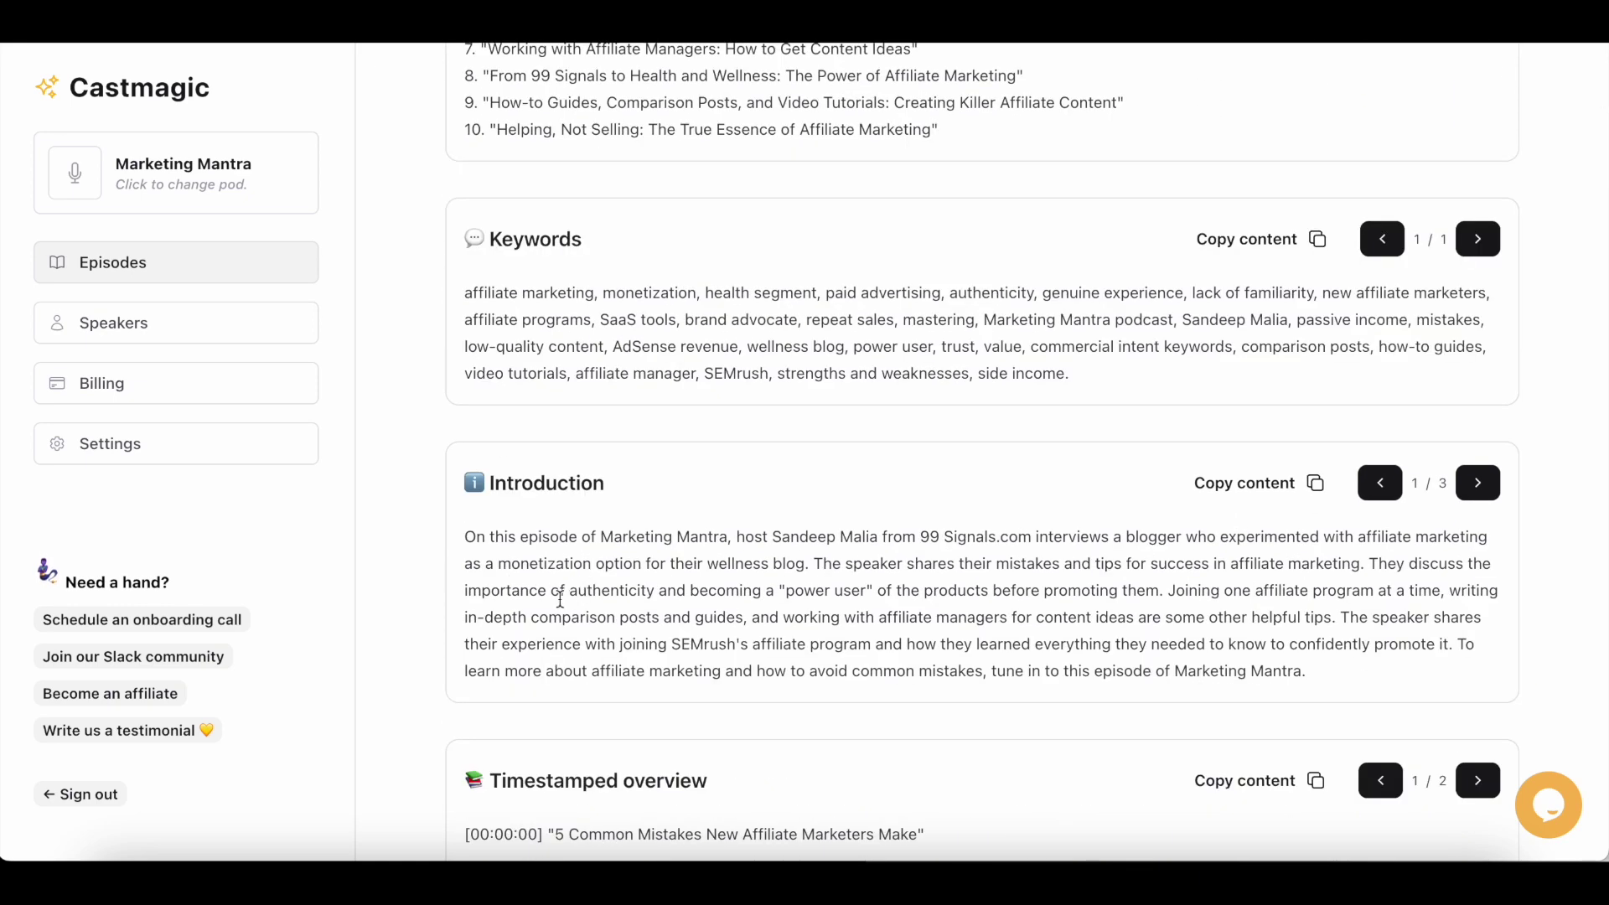
pyautogui.scroll(-5, 560, 600)
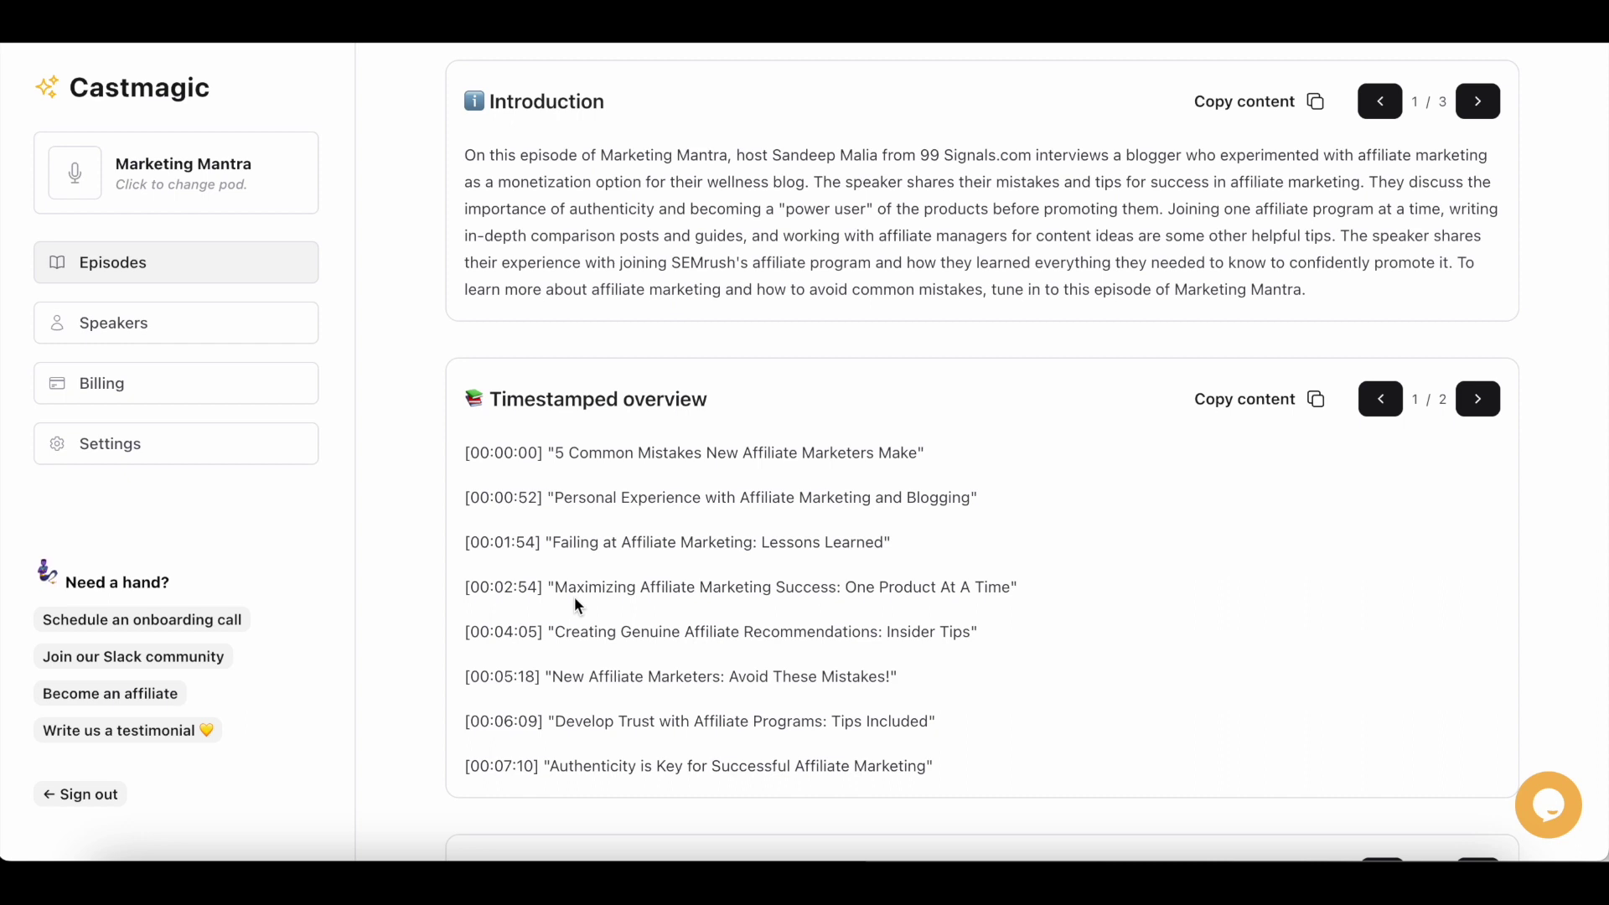
pyautogui.click(1488, 409)
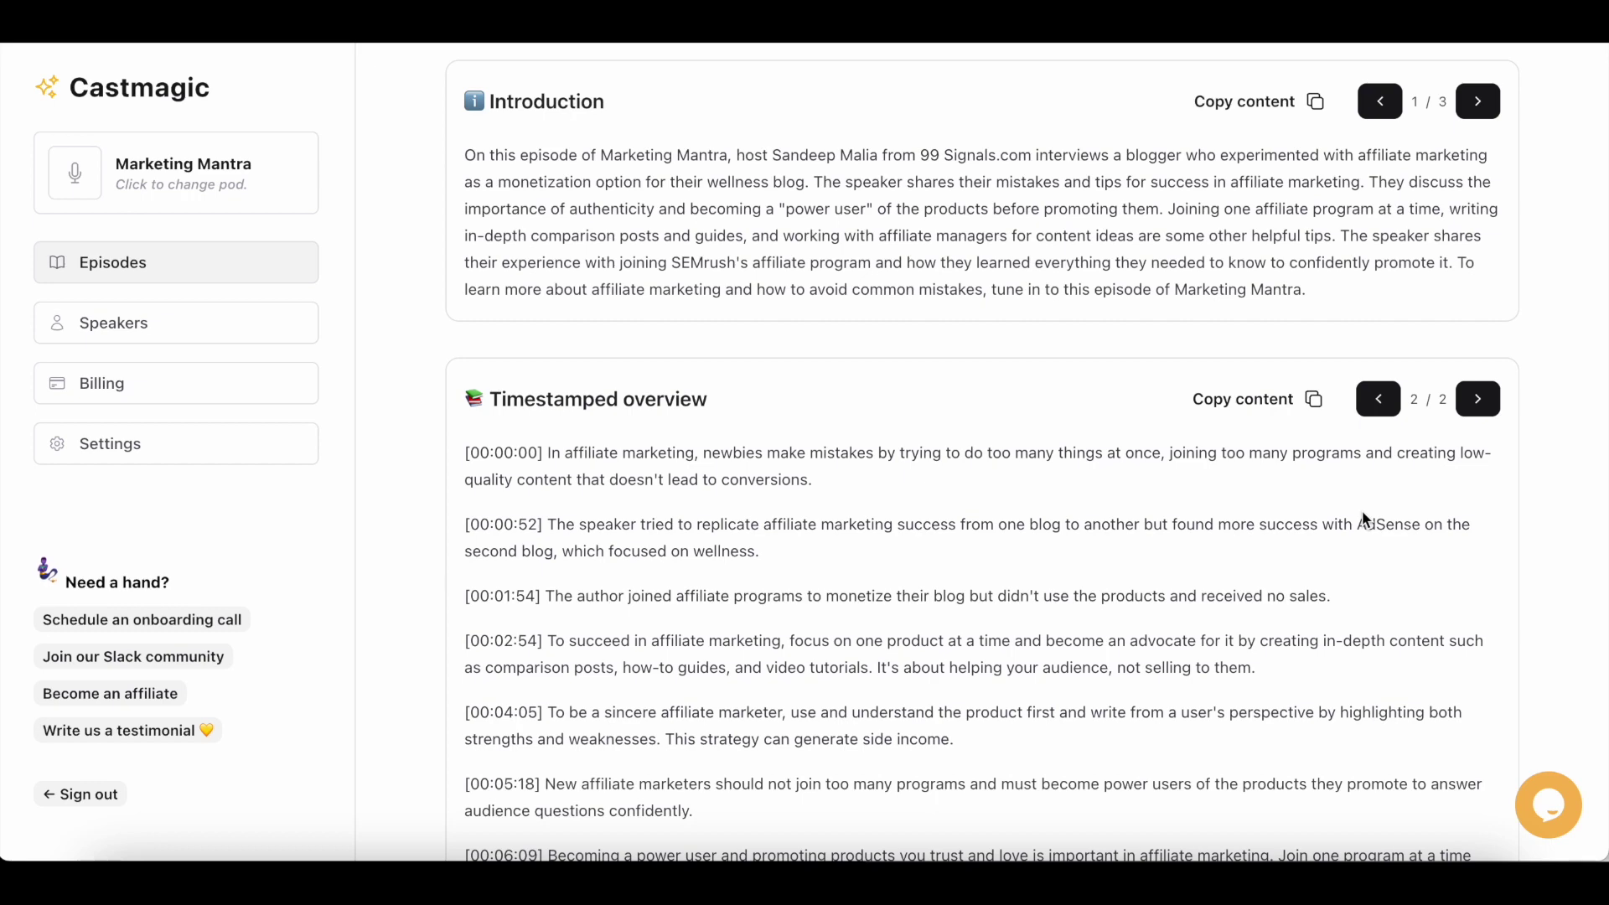
pyautogui.click(1384, 405)
pyautogui.scroll(-5, 1289, 575)
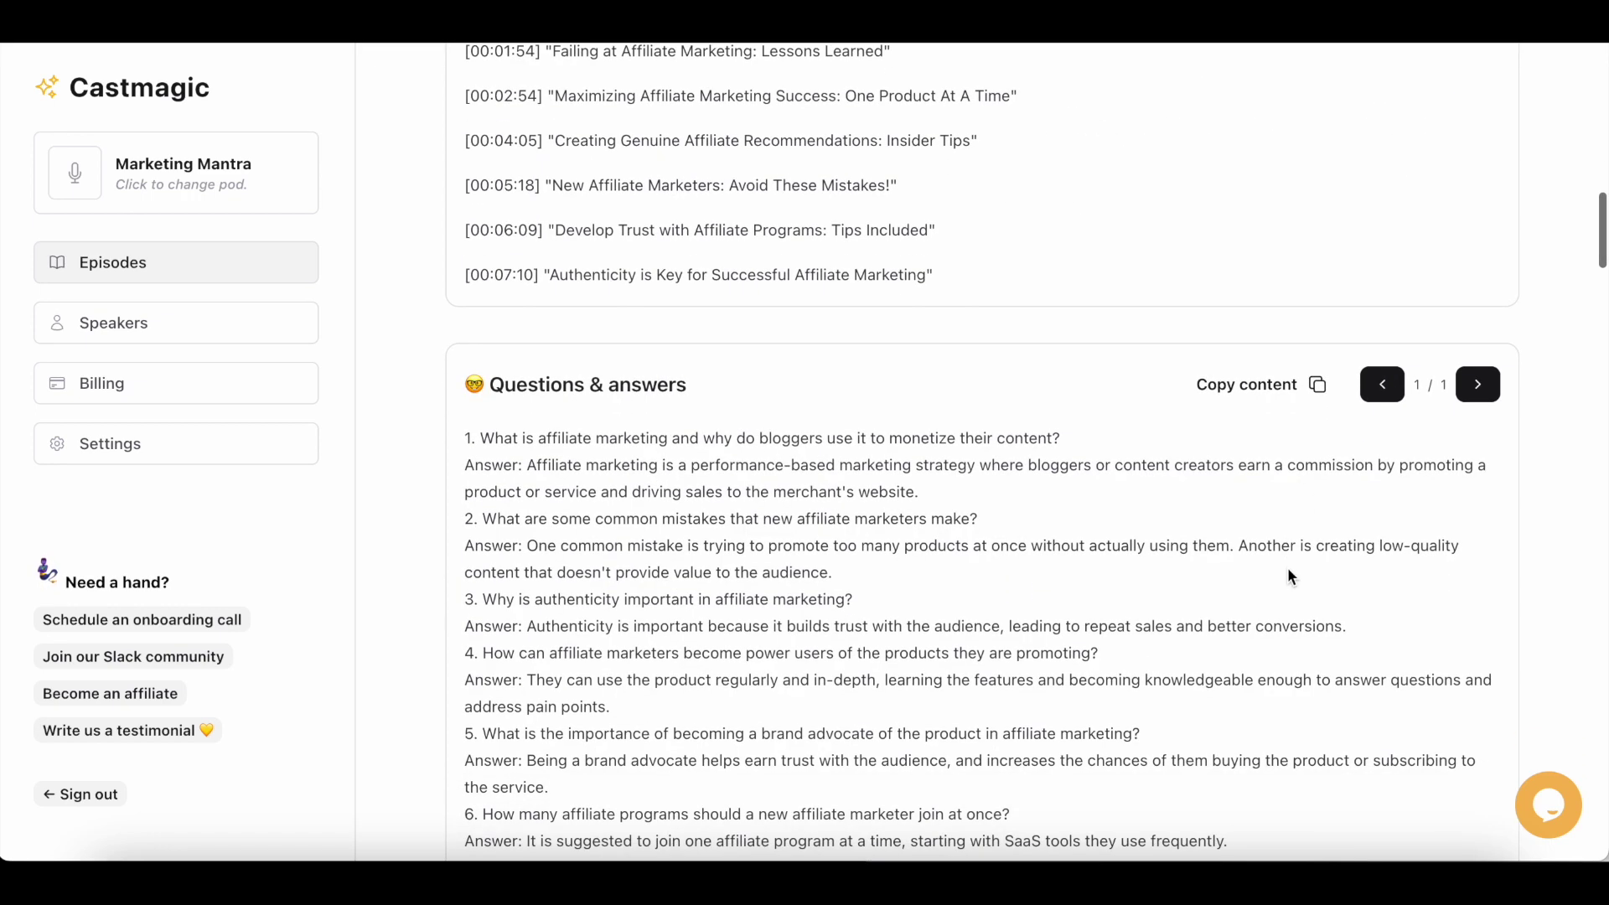
pyautogui.scroll(-1, 1290, 577)
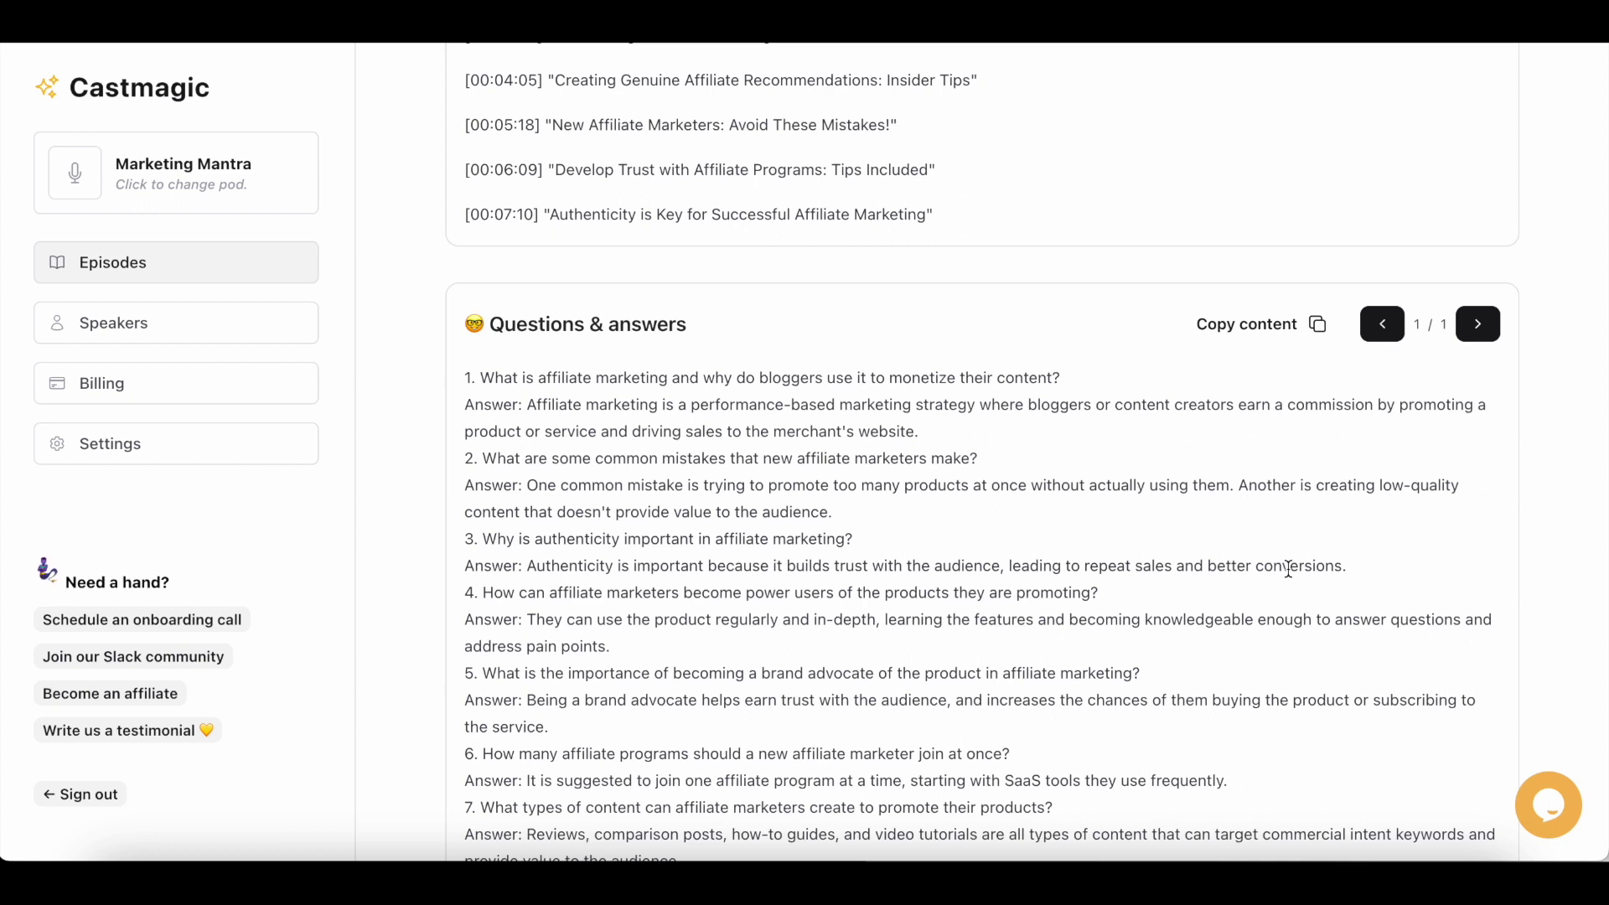
pyautogui.scroll(-1, 1257, 628)
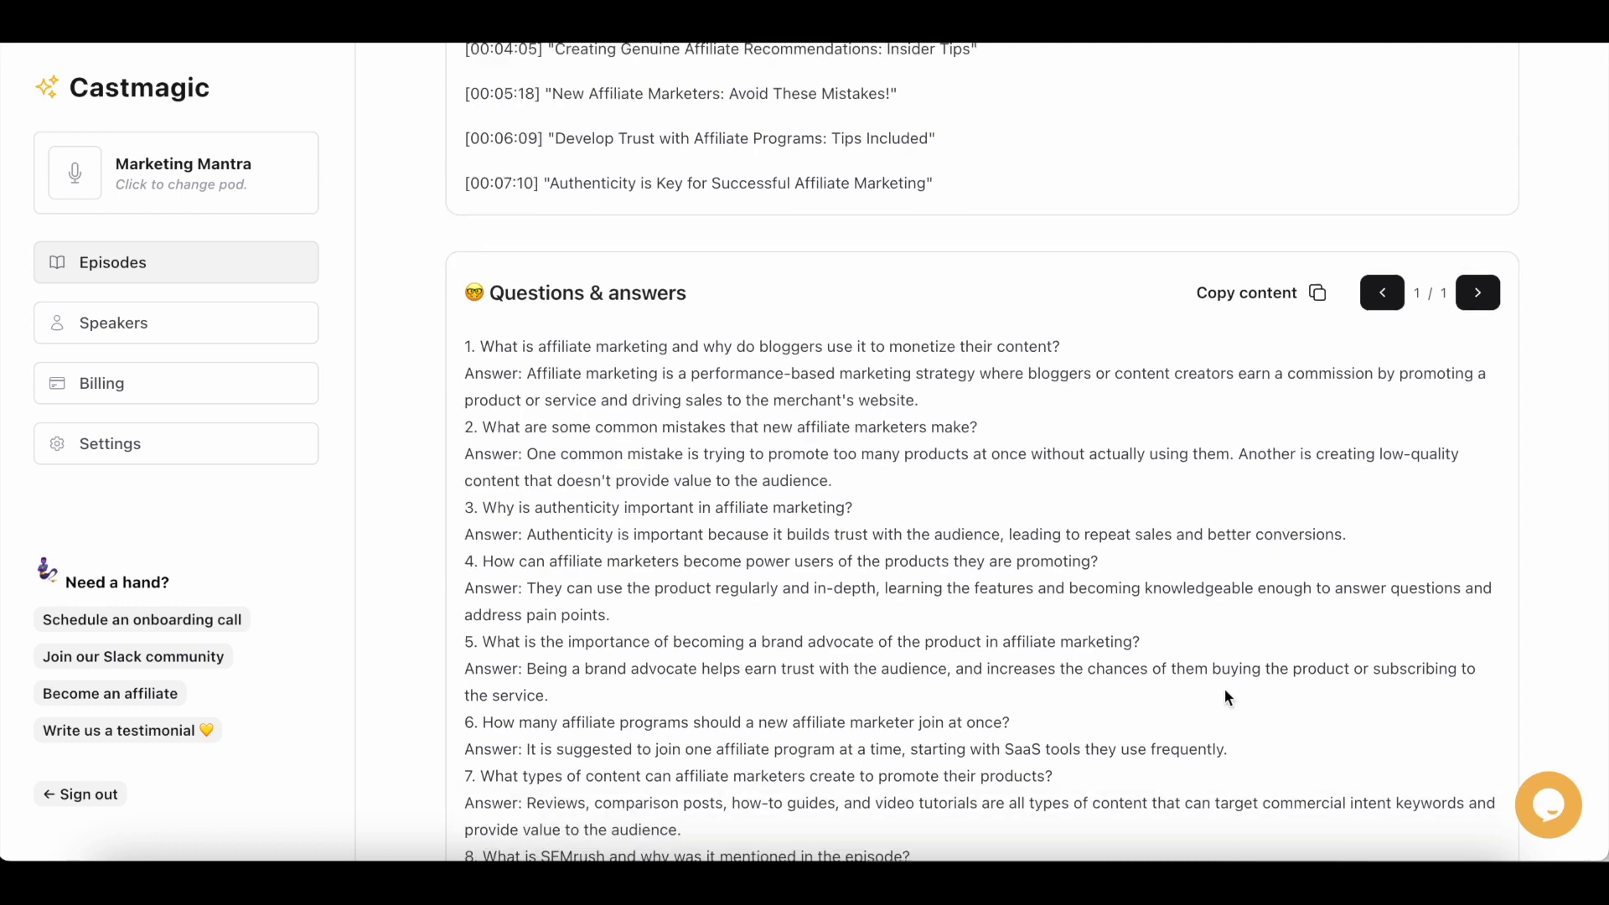
pyautogui.scroll(-10, 1225, 691)
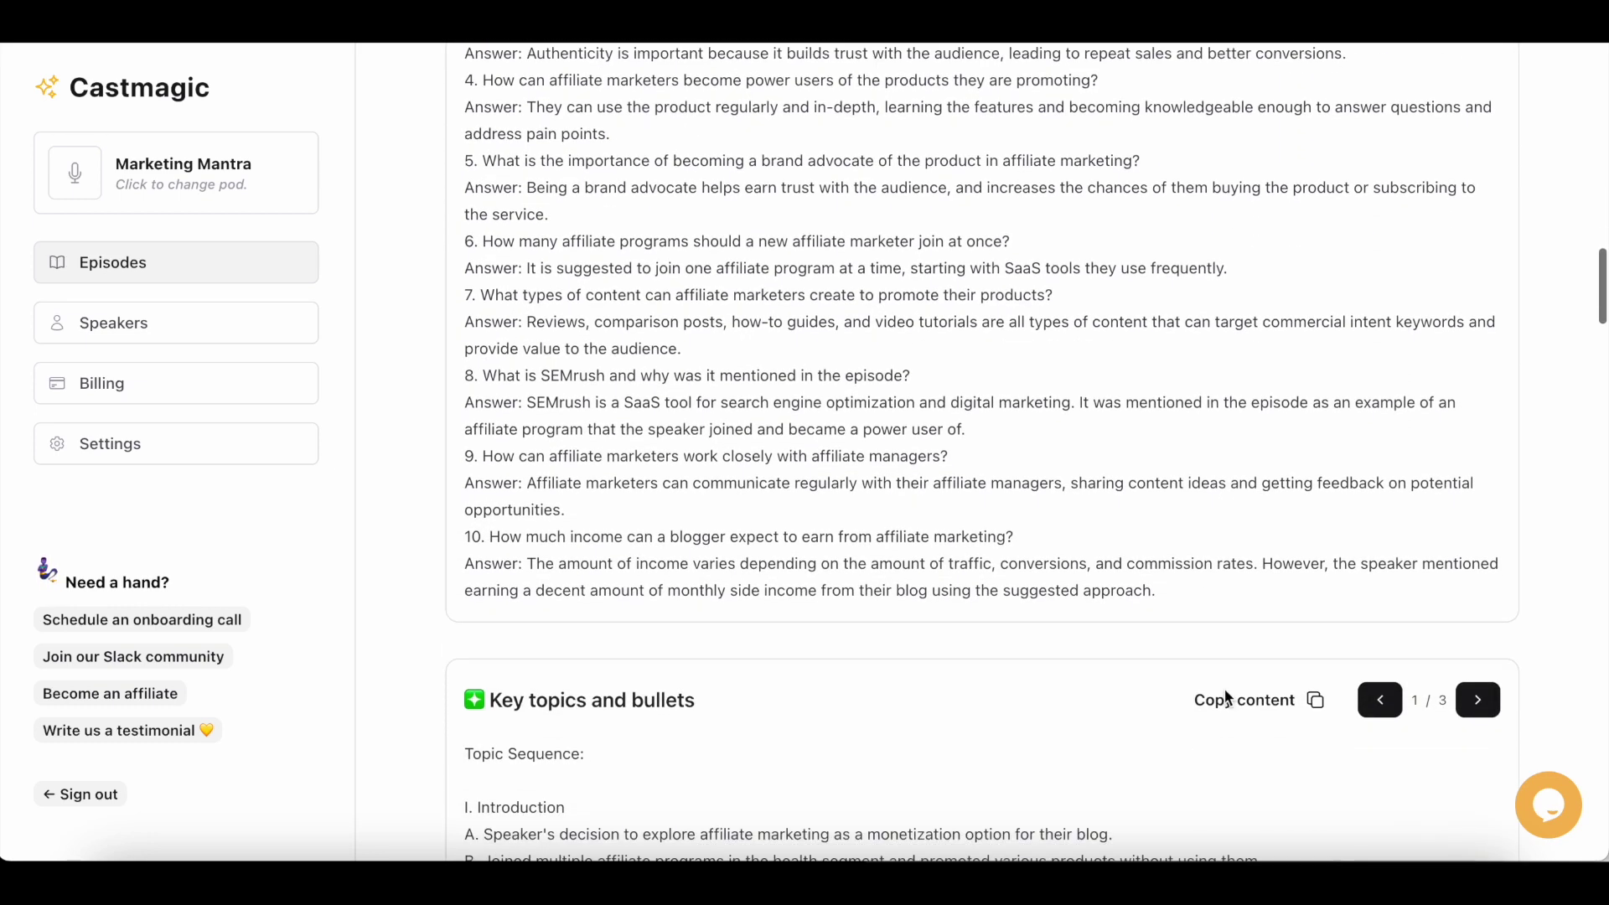
pyautogui.scroll(-3, 1227, 699)
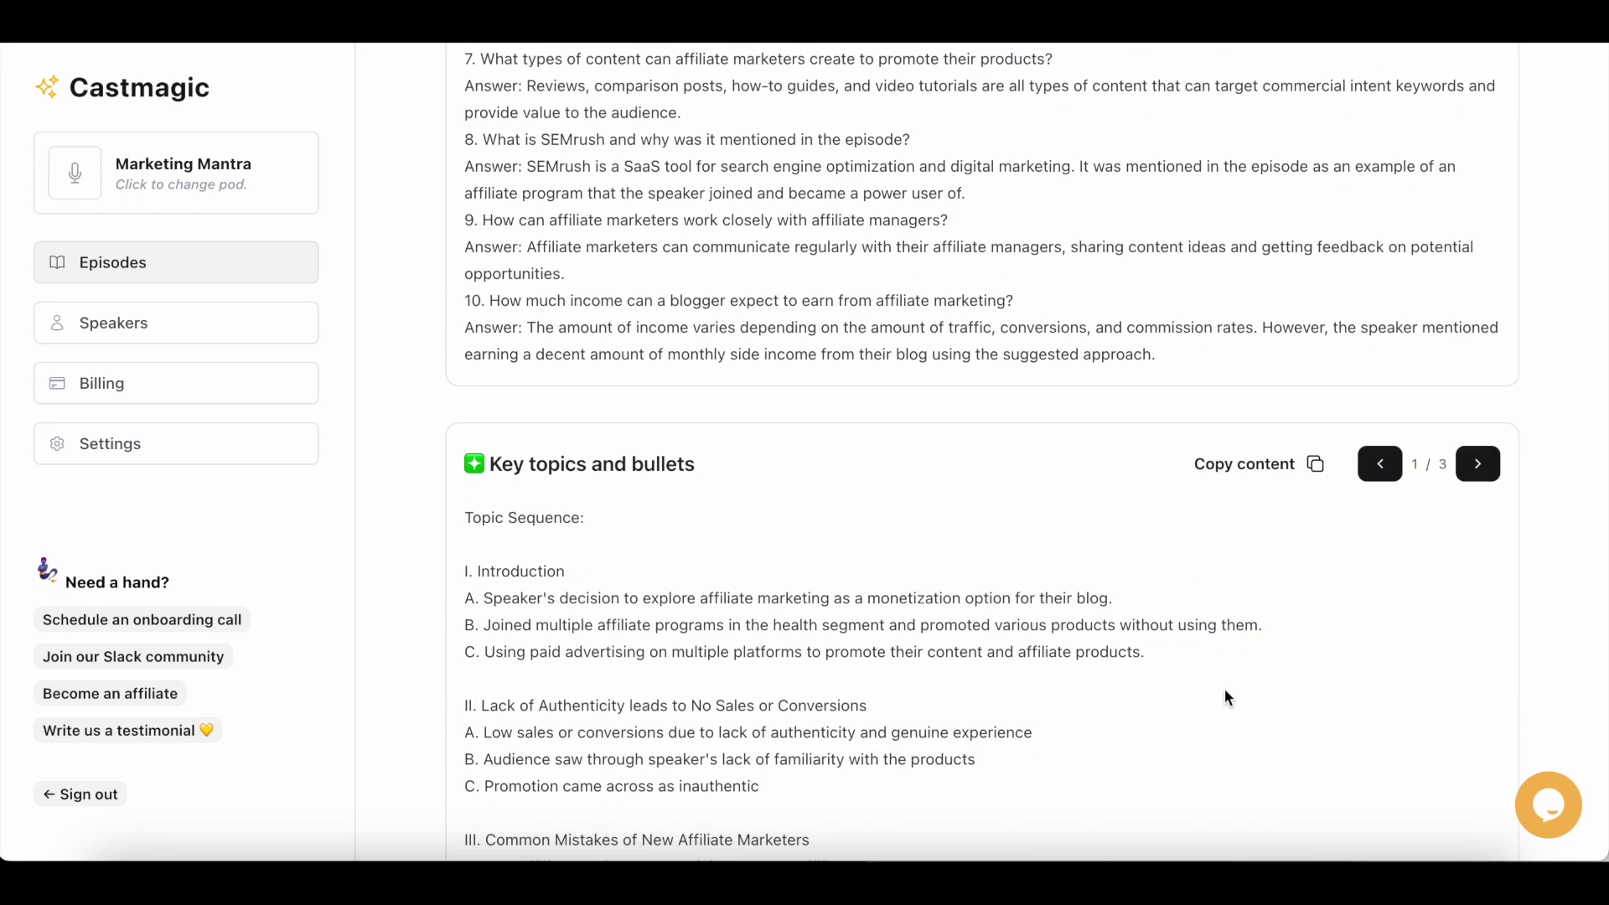
pyautogui.click(1480, 464)
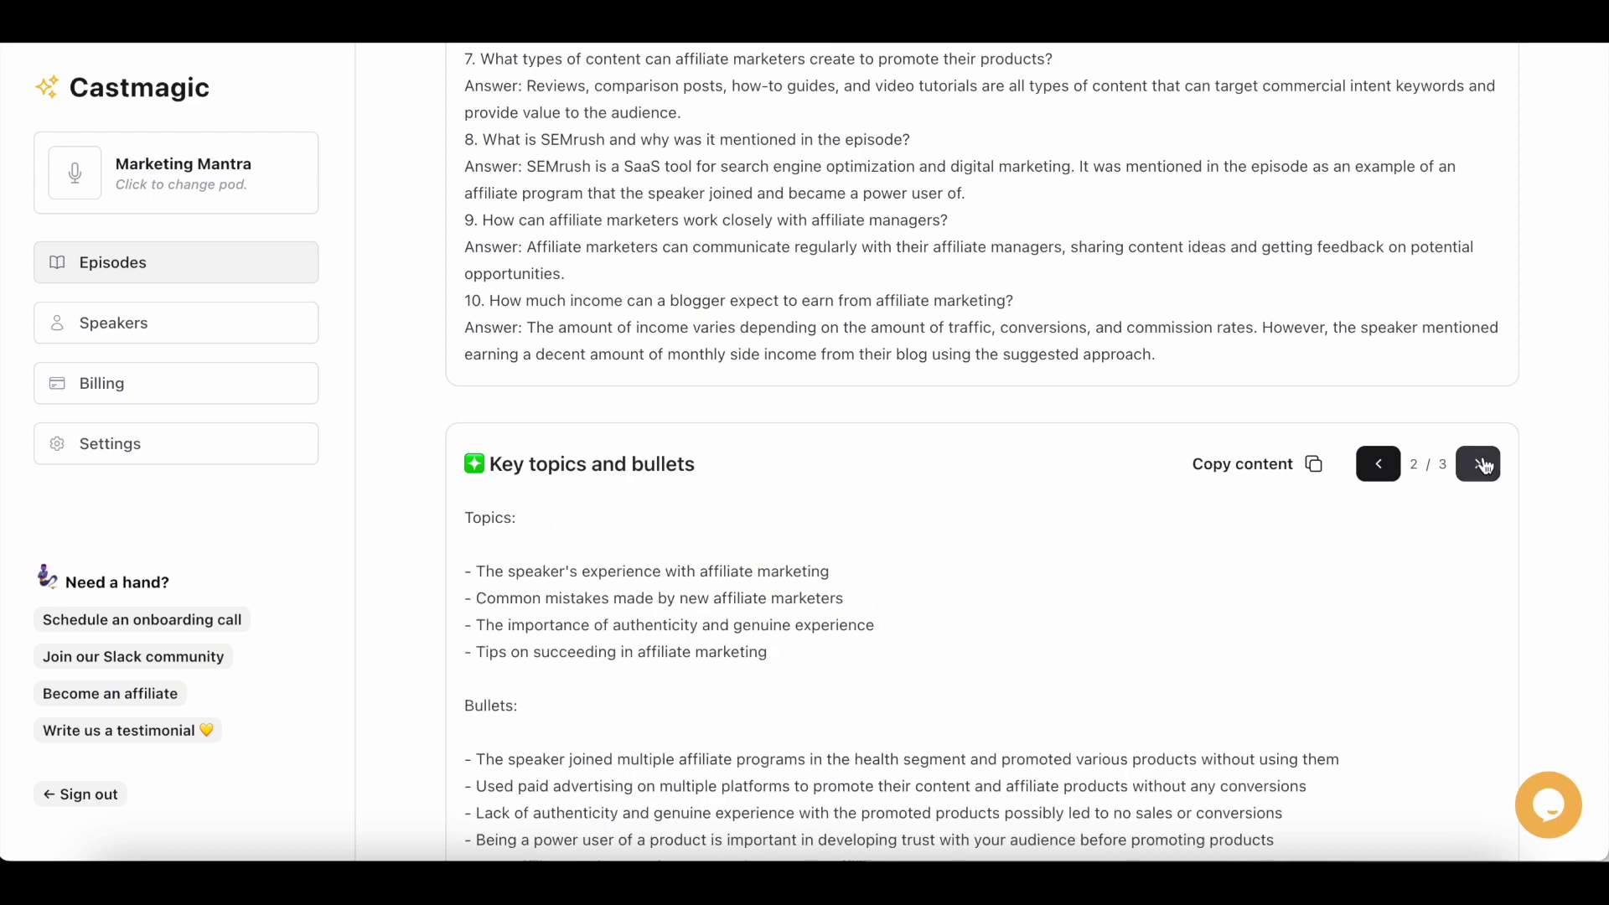
pyautogui.click(1379, 466)
pyautogui.scroll(-20, 1368, 809)
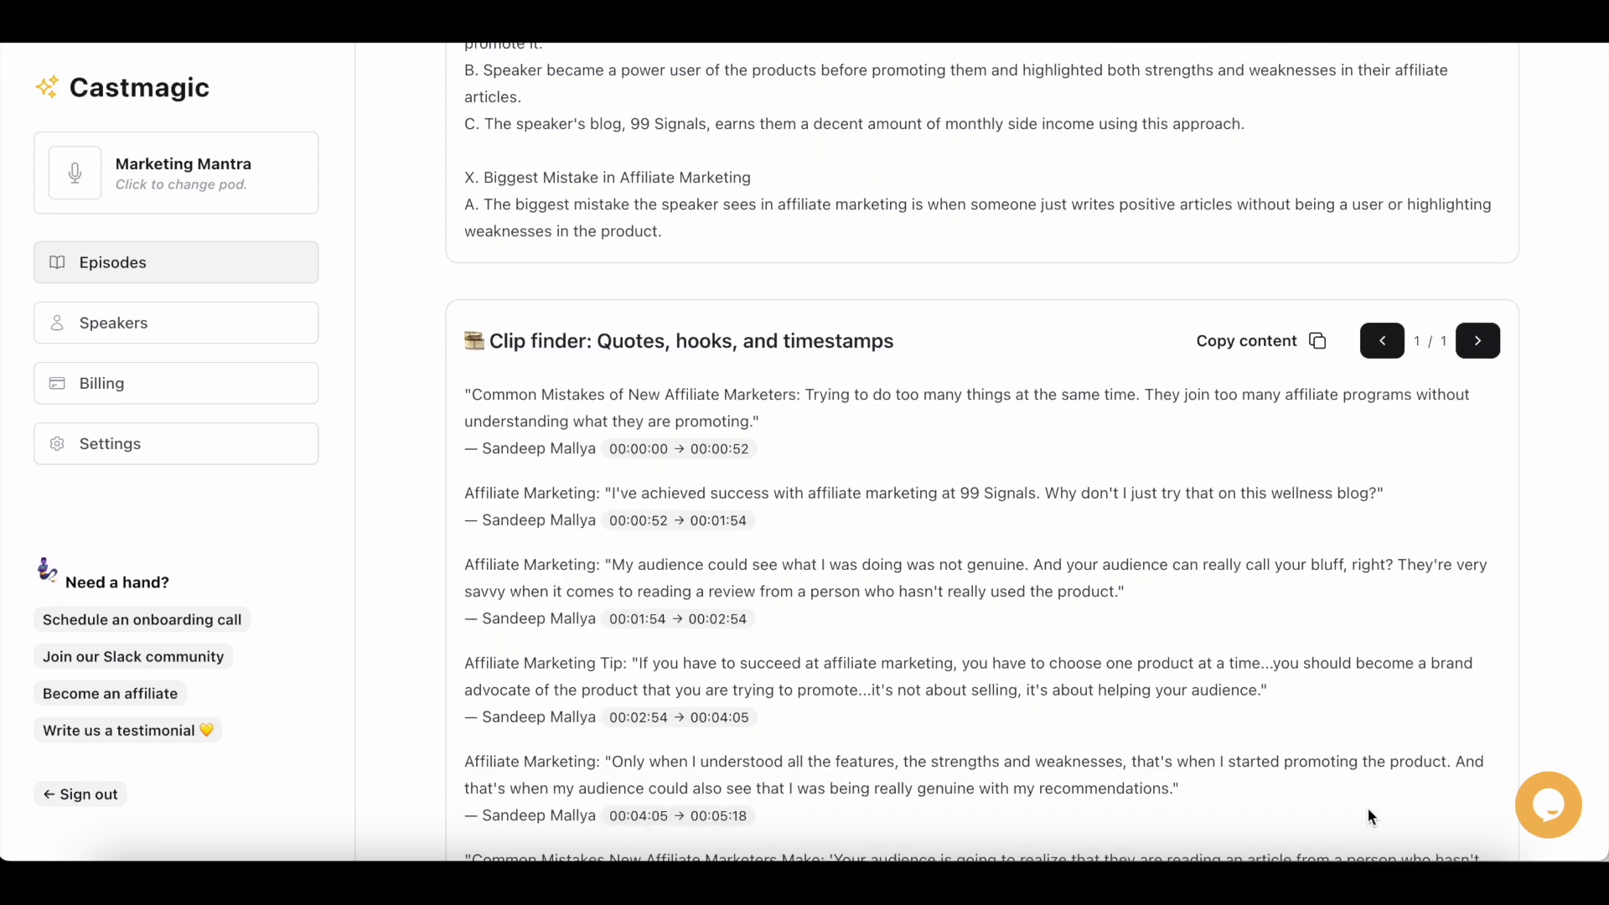
pyautogui.scroll(-2, 1368, 809)
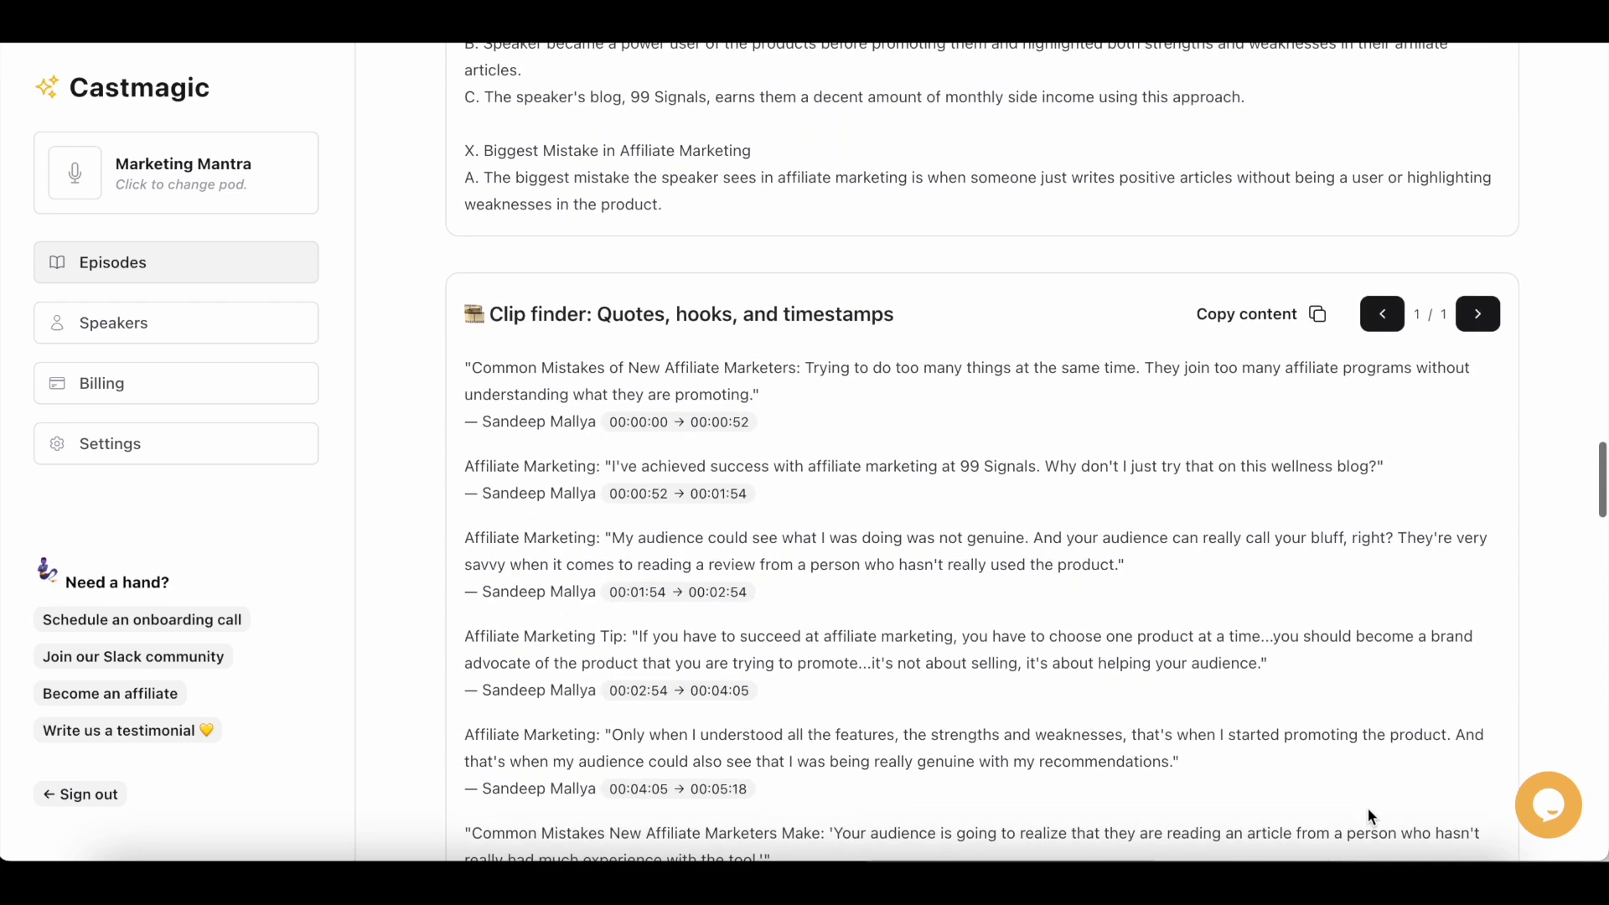
pyautogui.scroll(-2, 1368, 808)
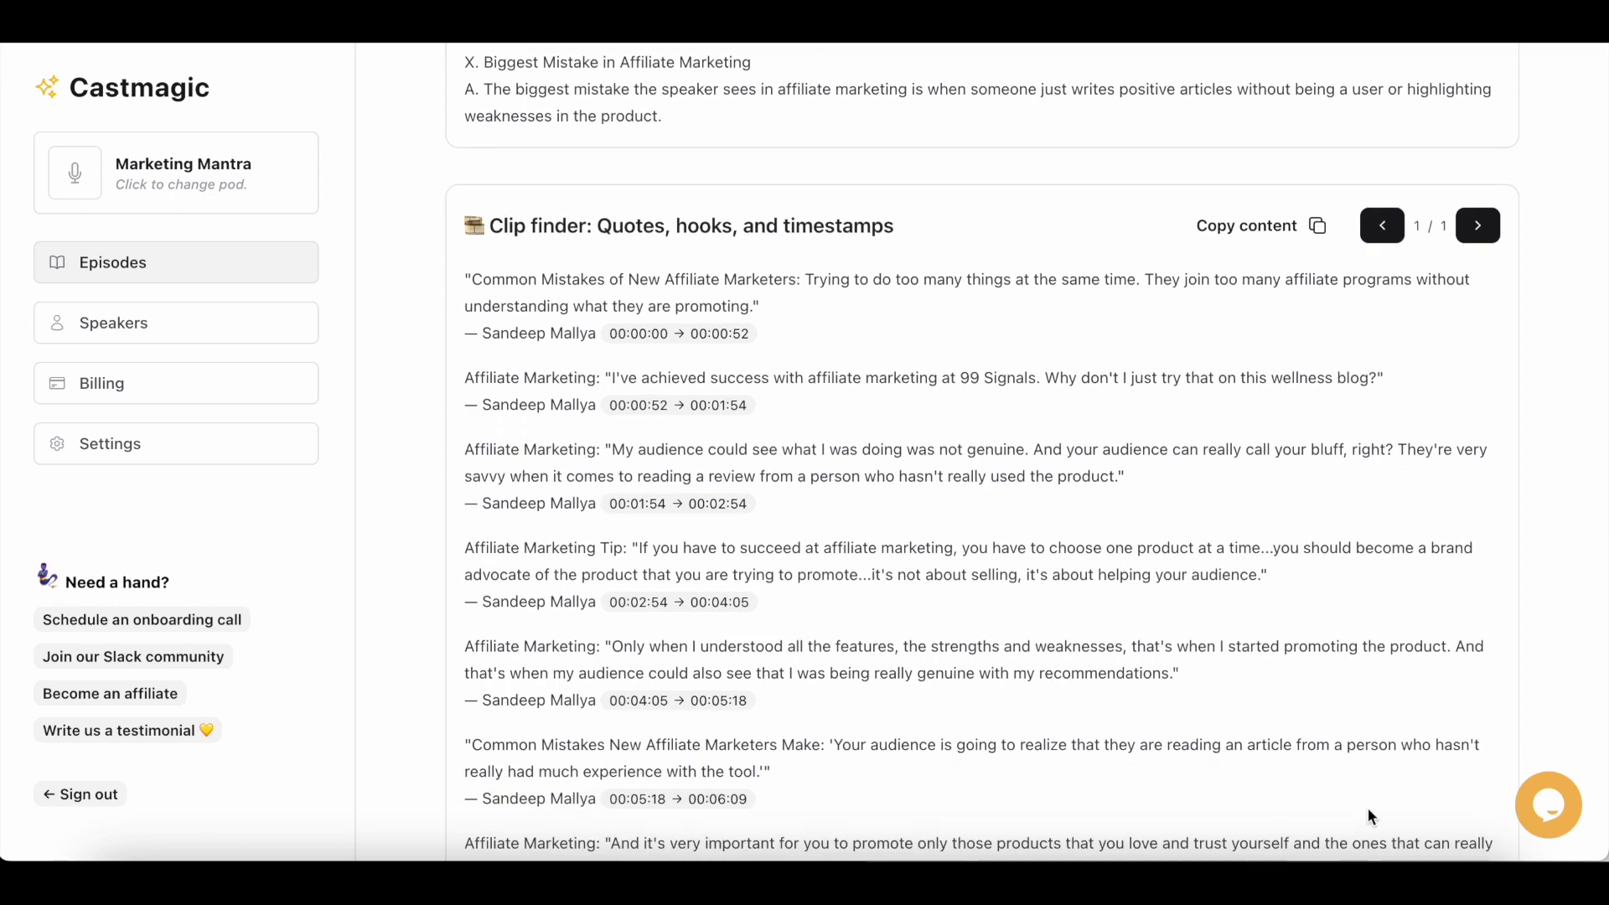
pyautogui.scroll(-1, 1371, 816)
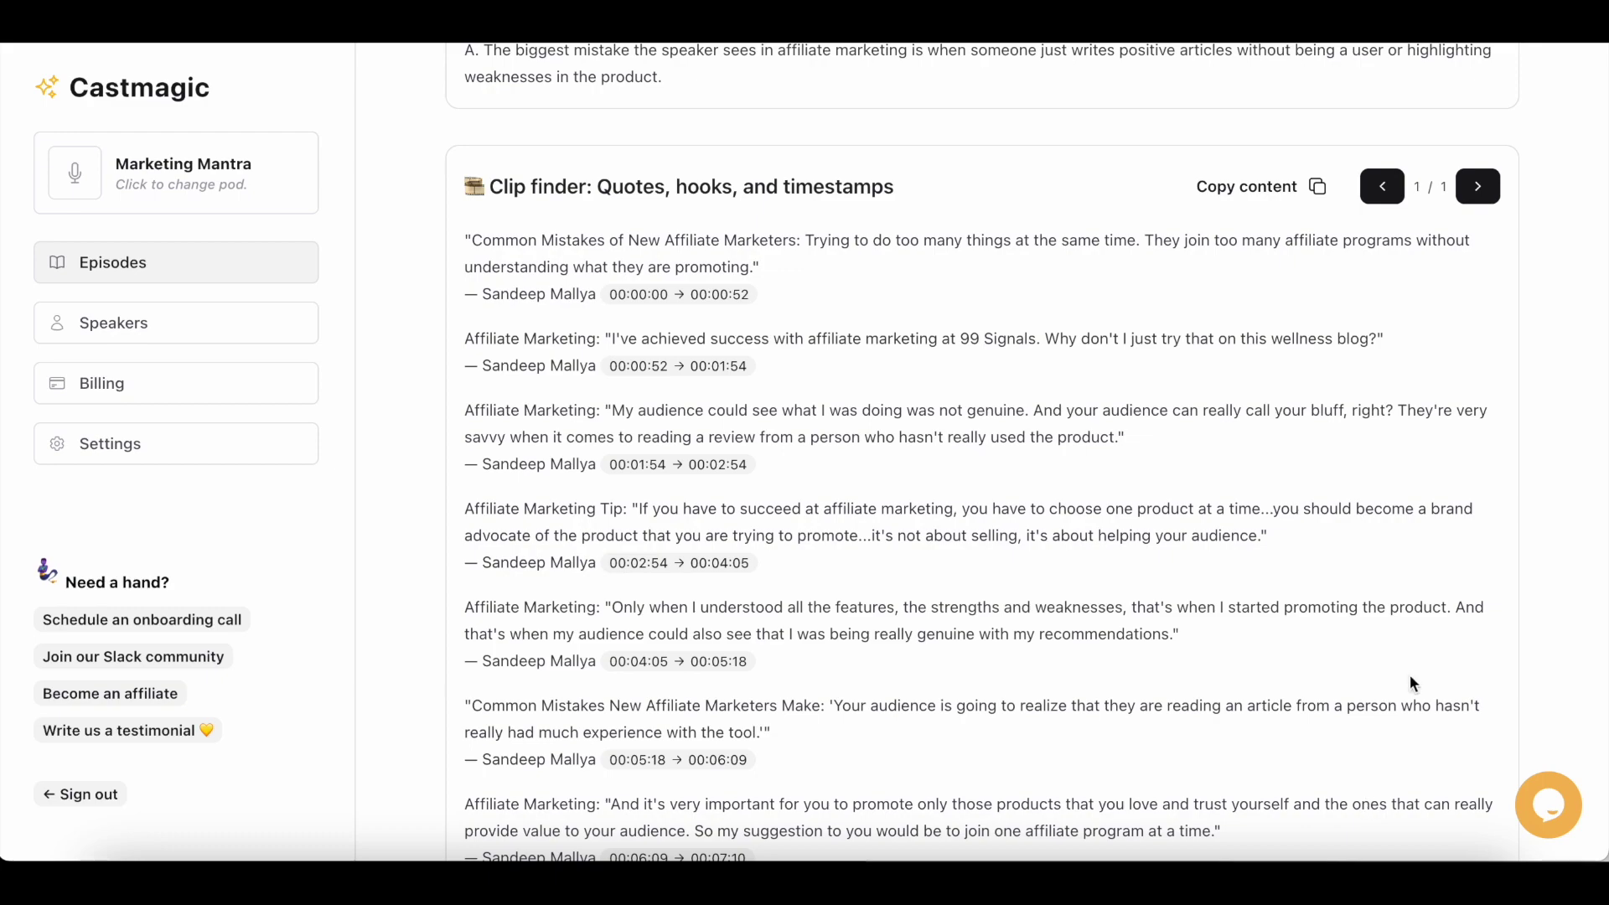
# Scroll back to the top of Episode #96 and go back to the Episodes list
pyautogui.scroll(20, 1411, 670)
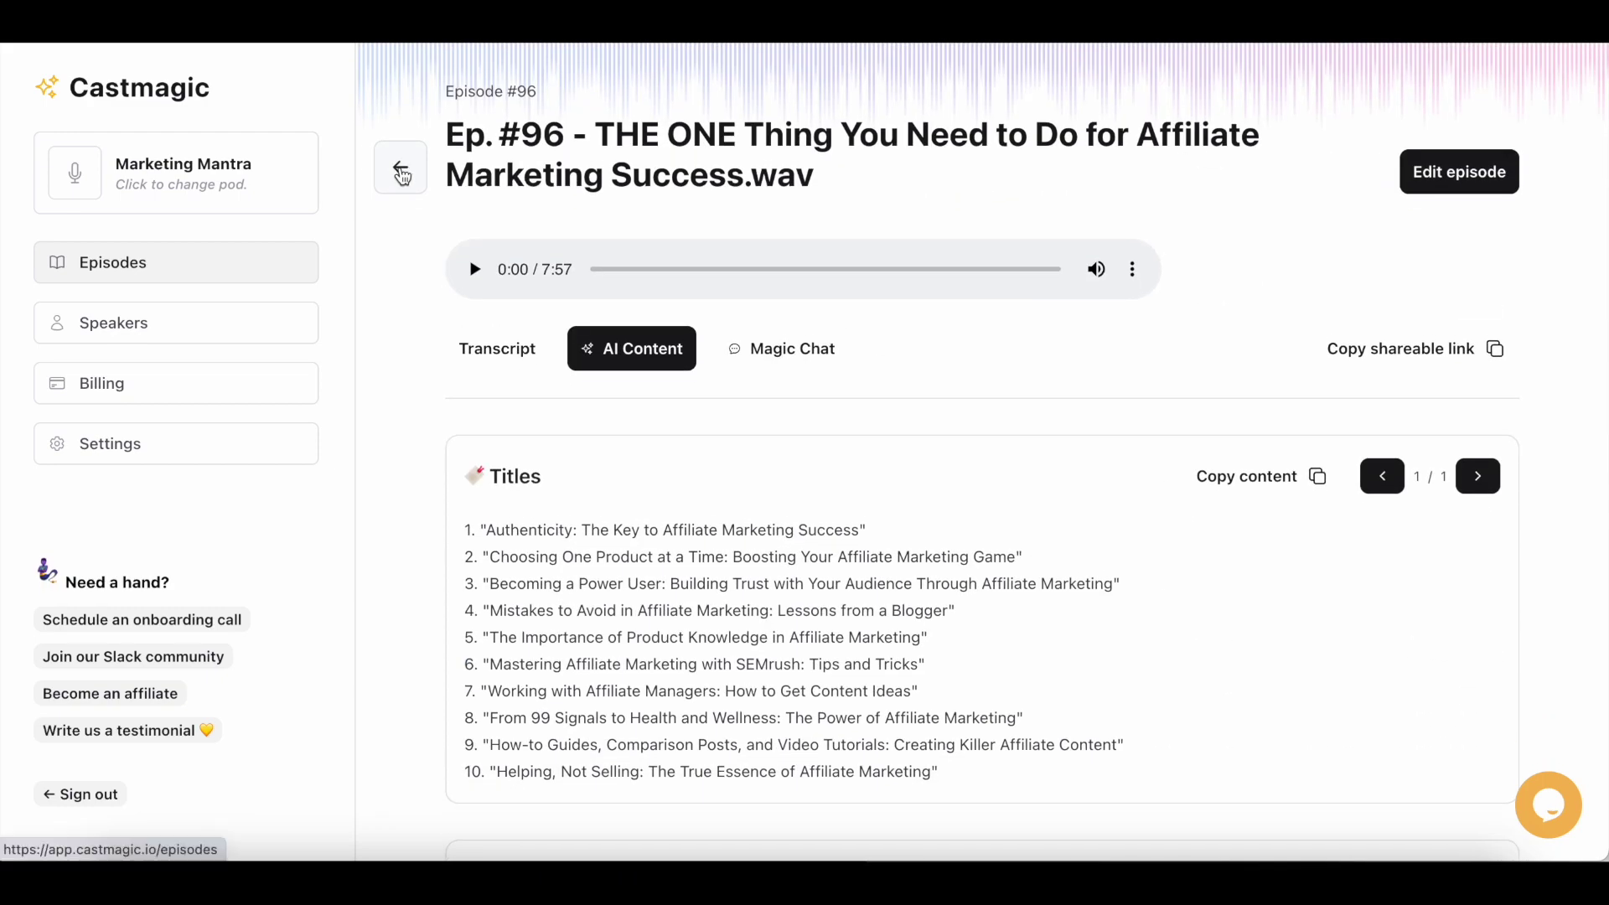
pyautogui.click(403, 175)
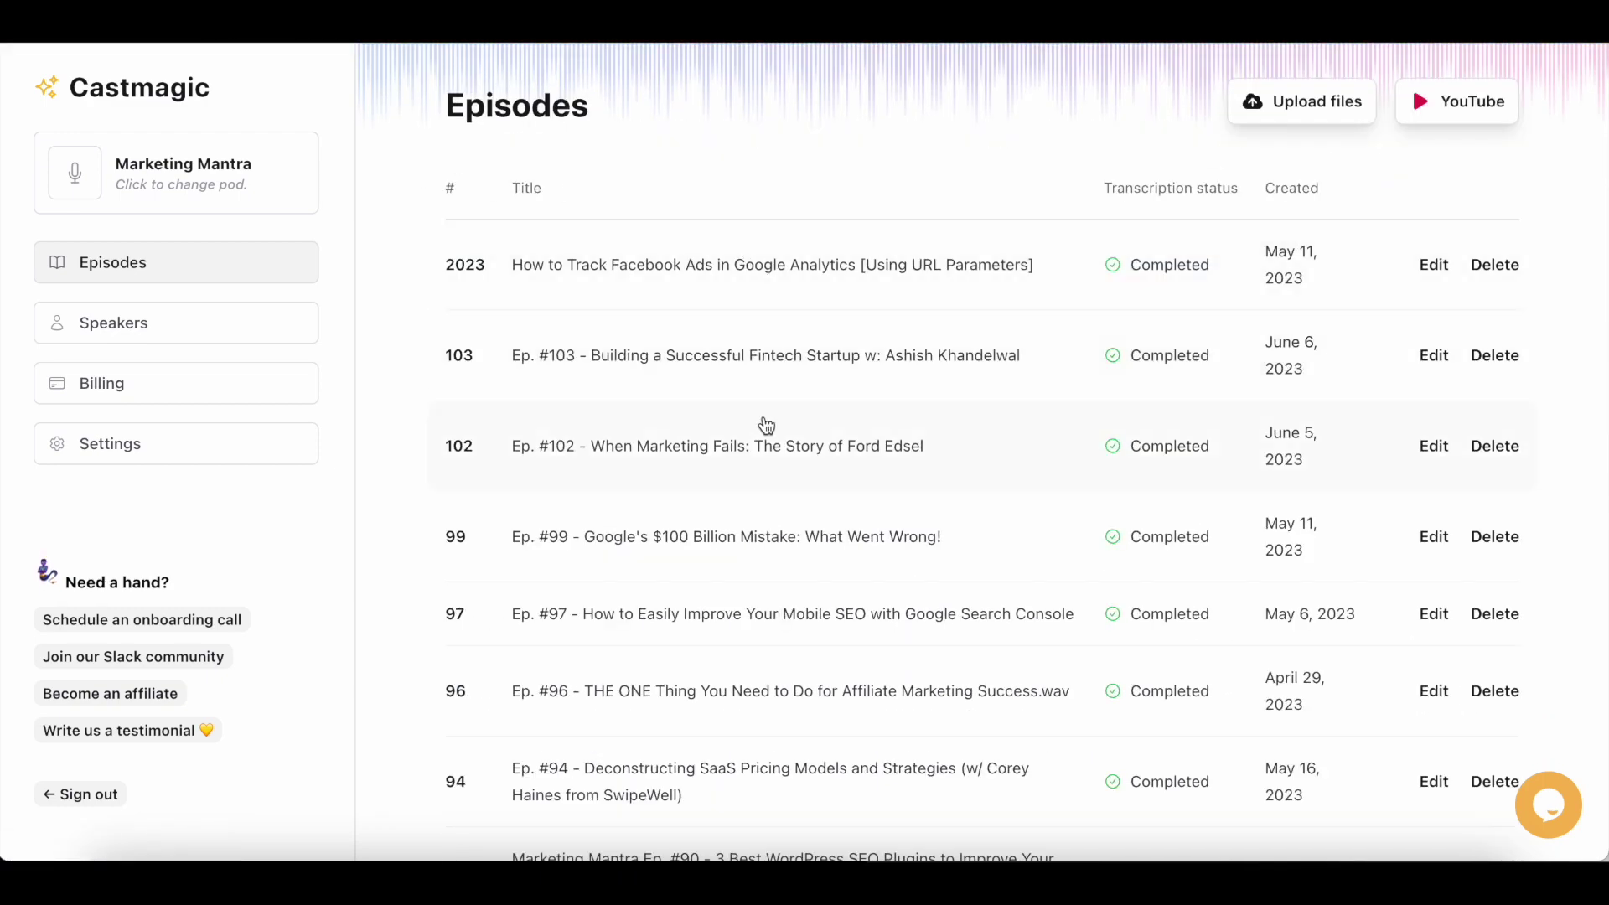
# Open Episode #103 and scroll through its Clip finder, Reel script and LinkedIn post
pyautogui.click(818, 374)
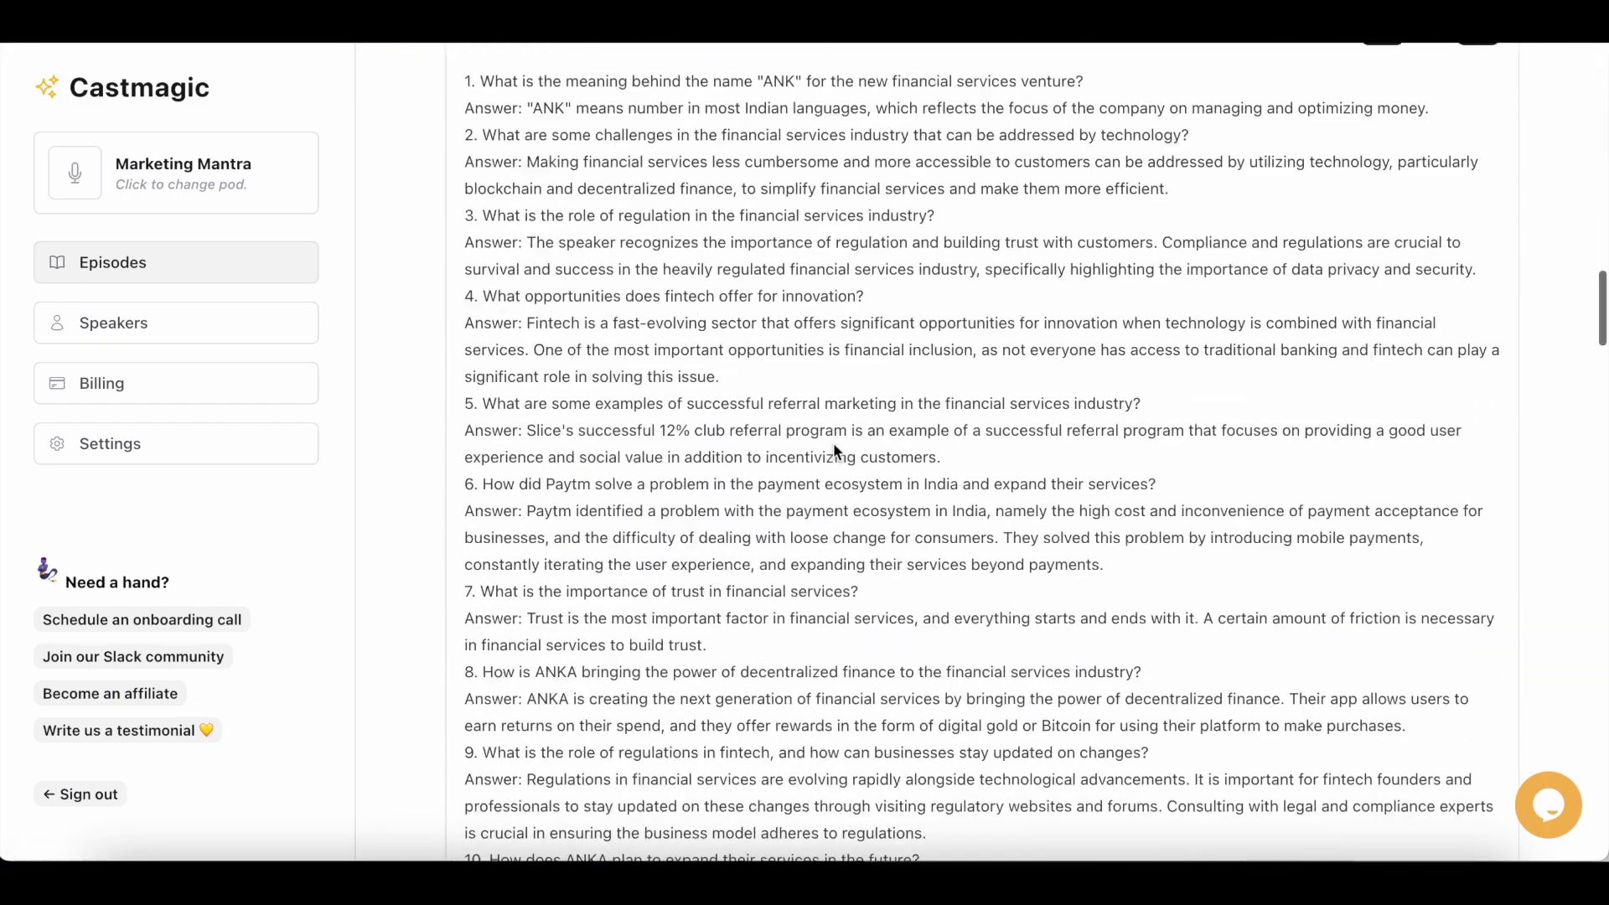
pyautogui.scroll(-20, 833, 443)
pyautogui.scroll(10, 833, 443)
pyautogui.scroll(-2, 833, 443)
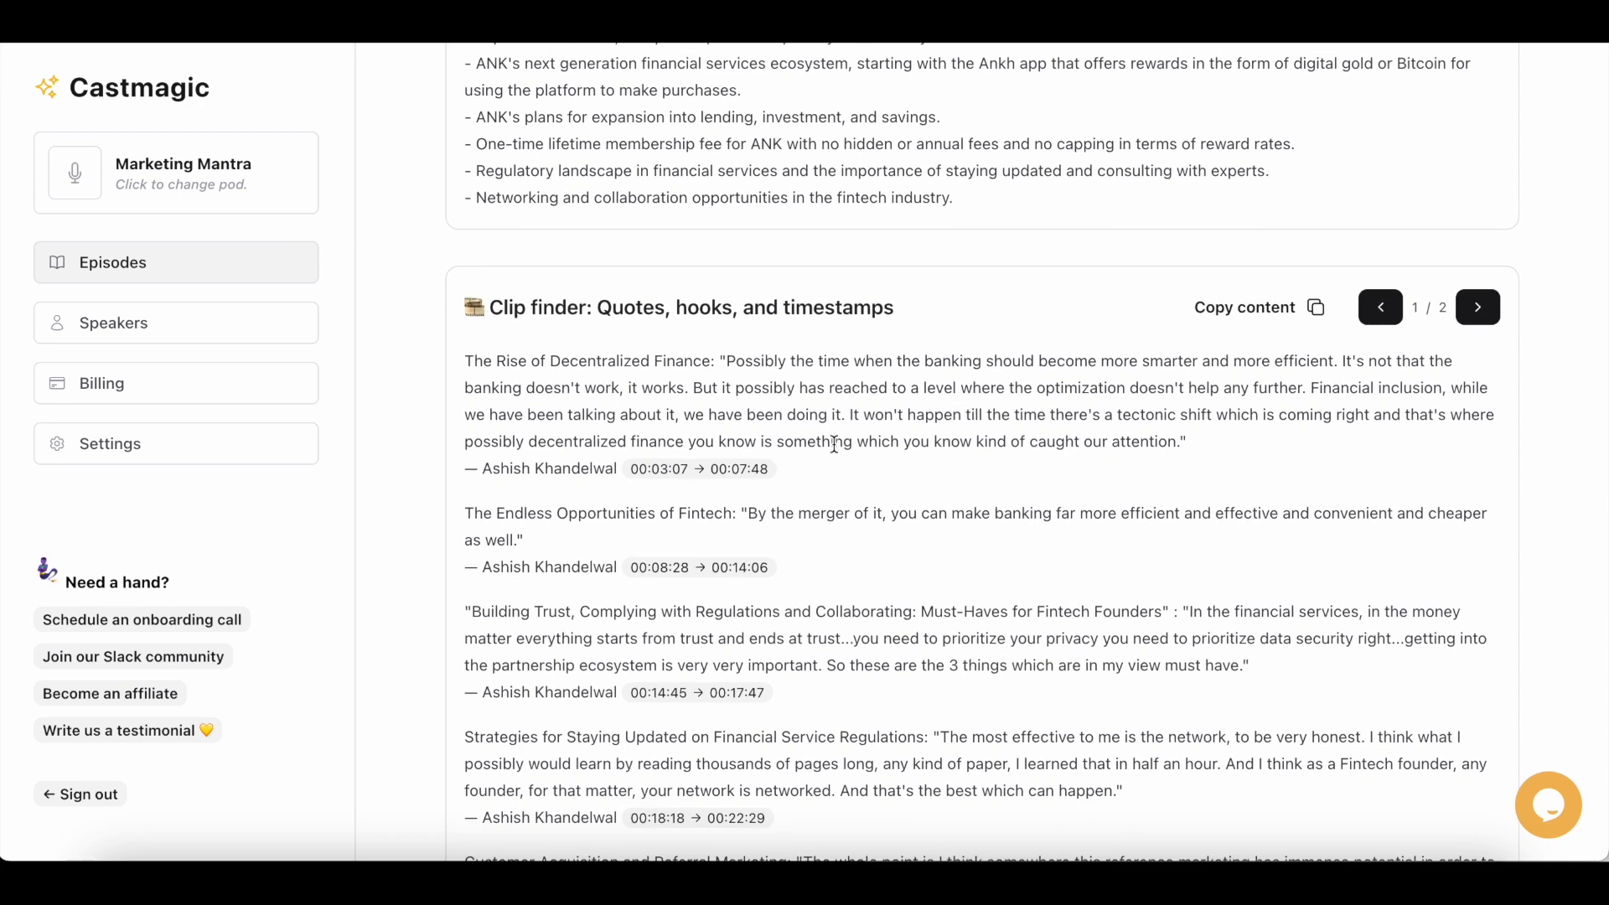
pyautogui.scroll(-2, 834, 444)
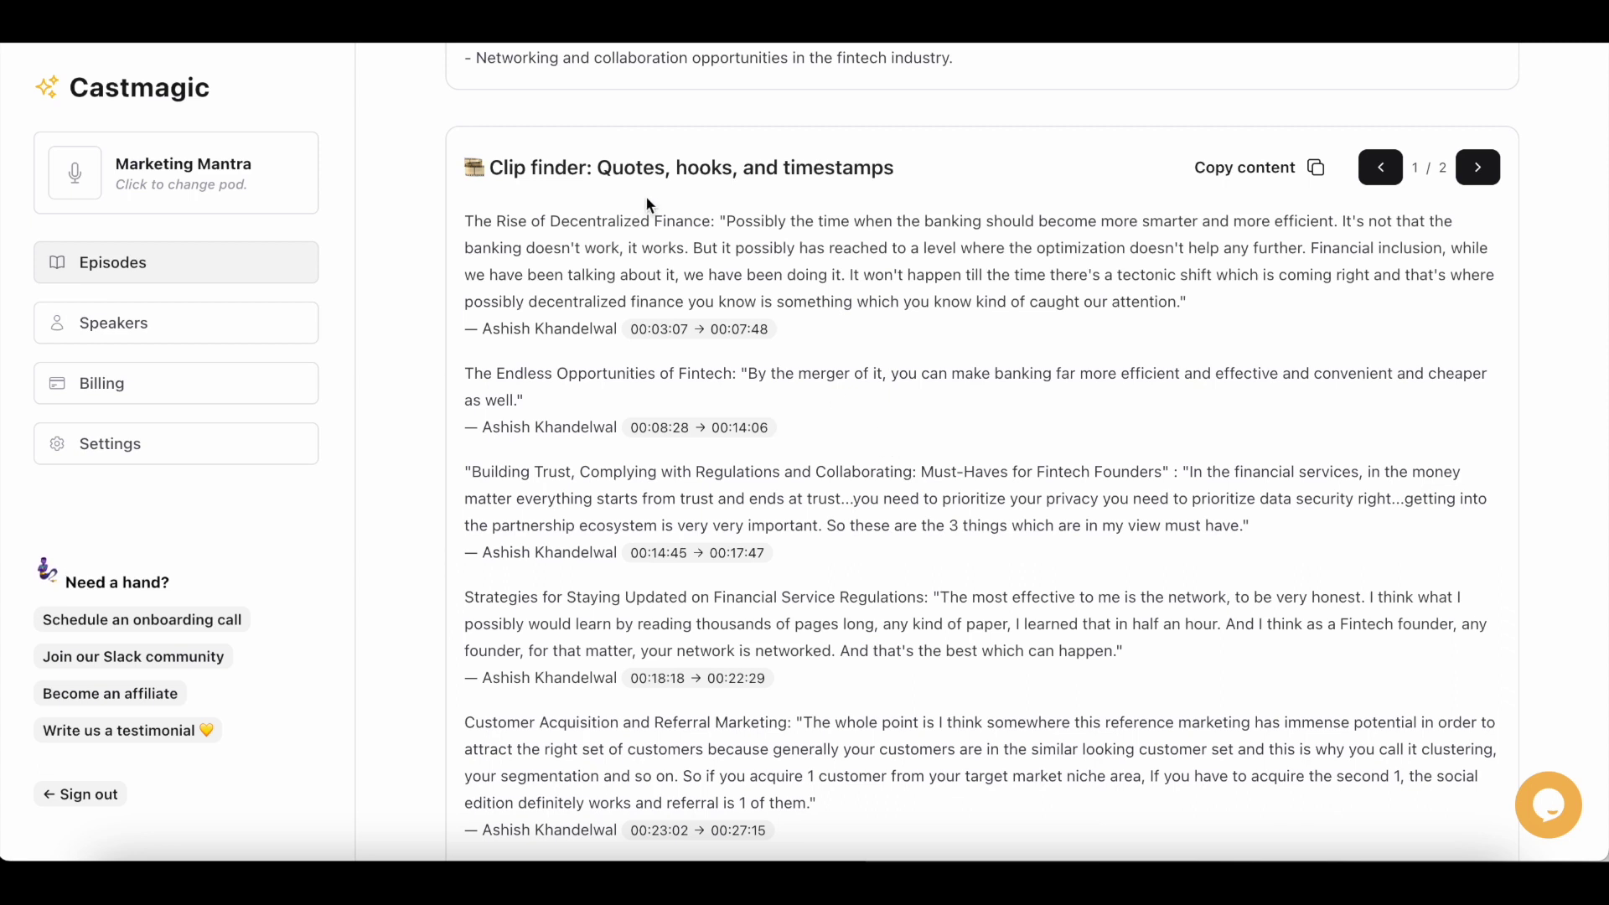
pyautogui.scroll(-8, 753, 199)
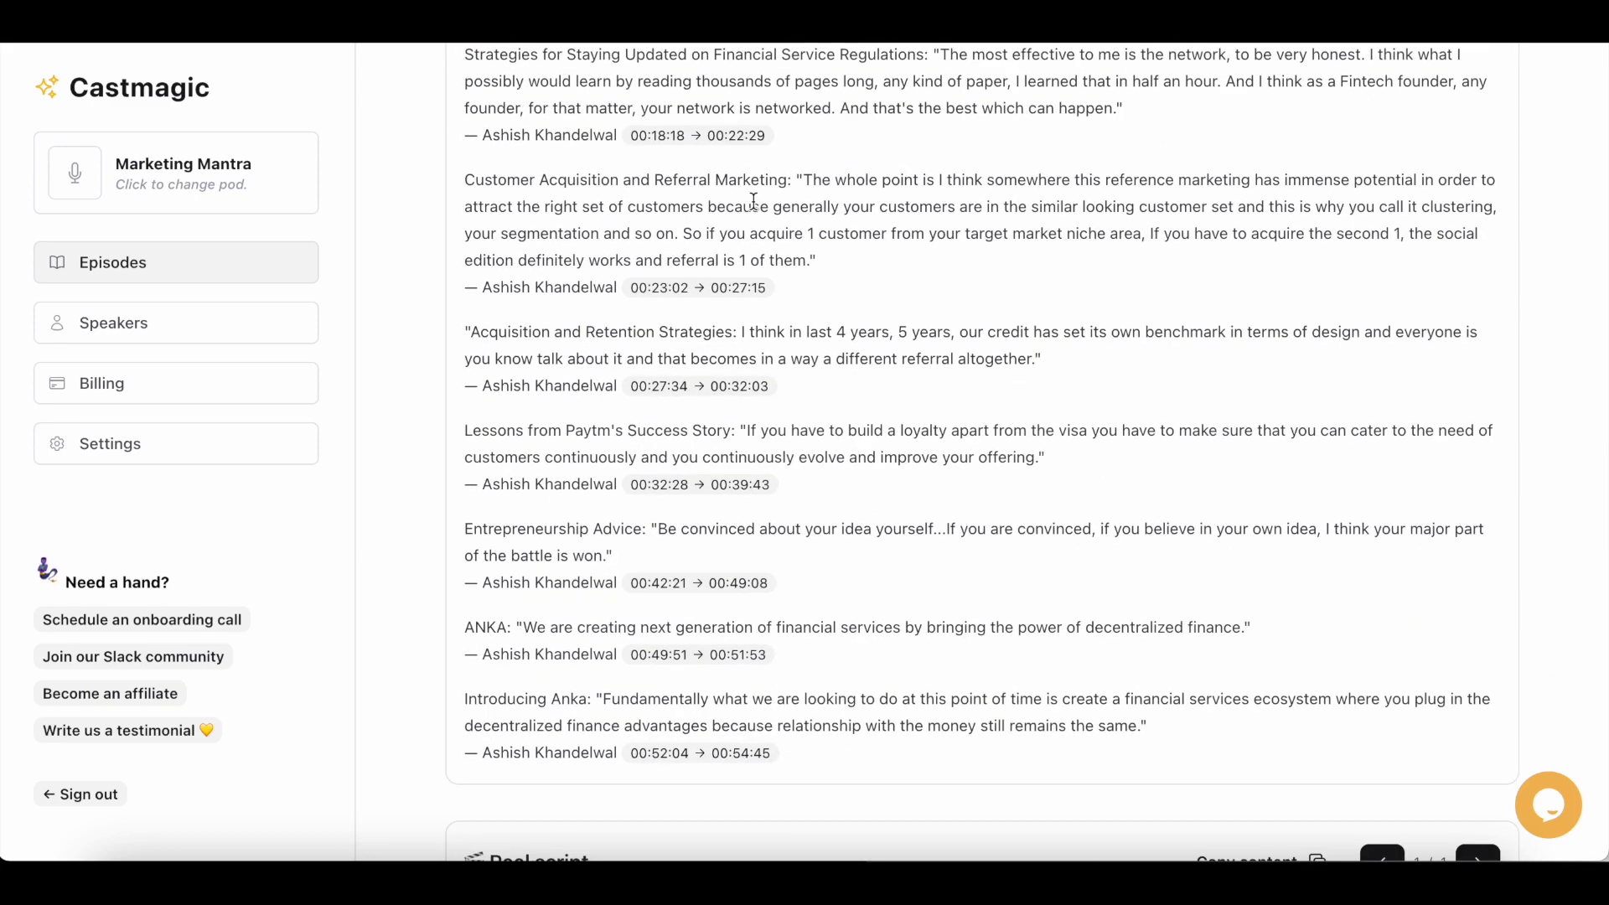
pyautogui.scroll(-6, 753, 201)
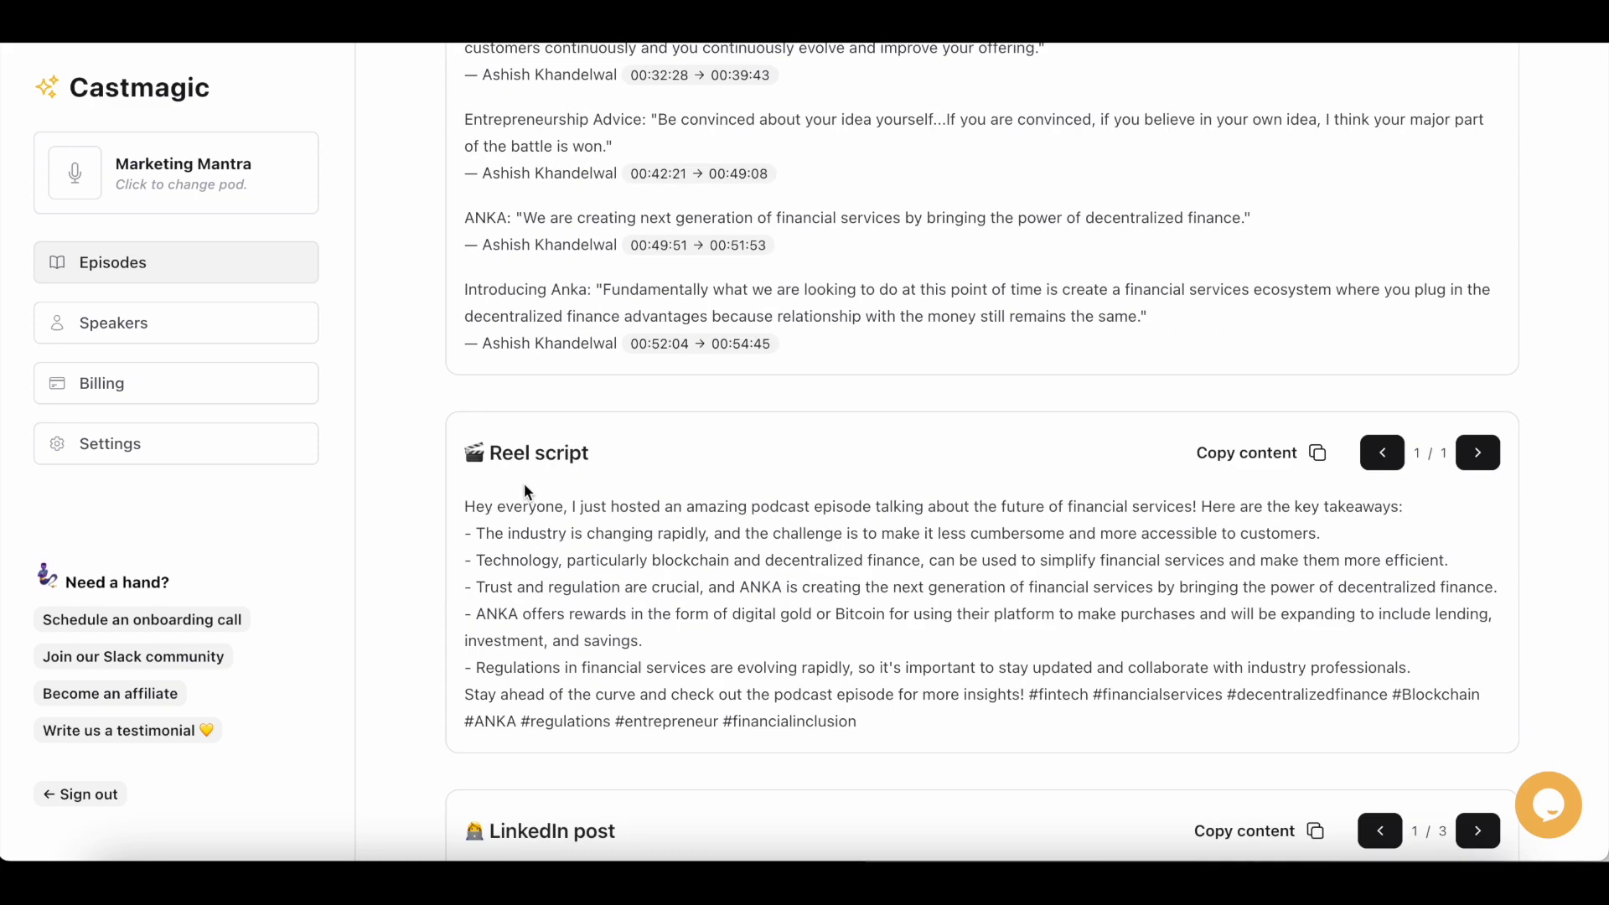
pyautogui.scroll(-6, 524, 484)
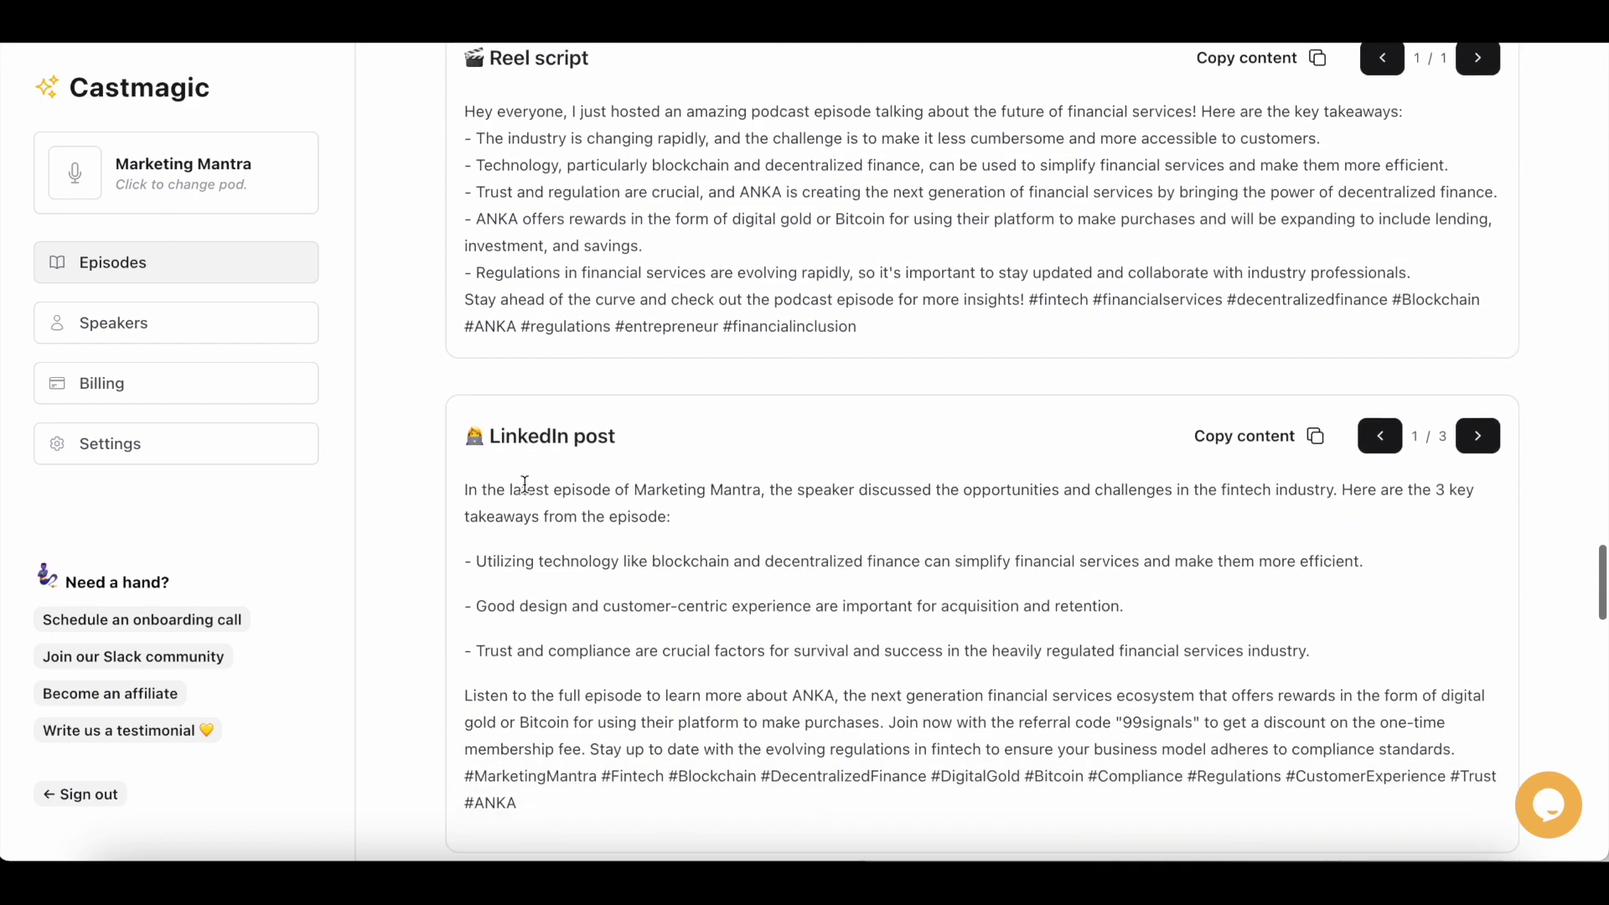
pyautogui.scroll(-1, 524, 484)
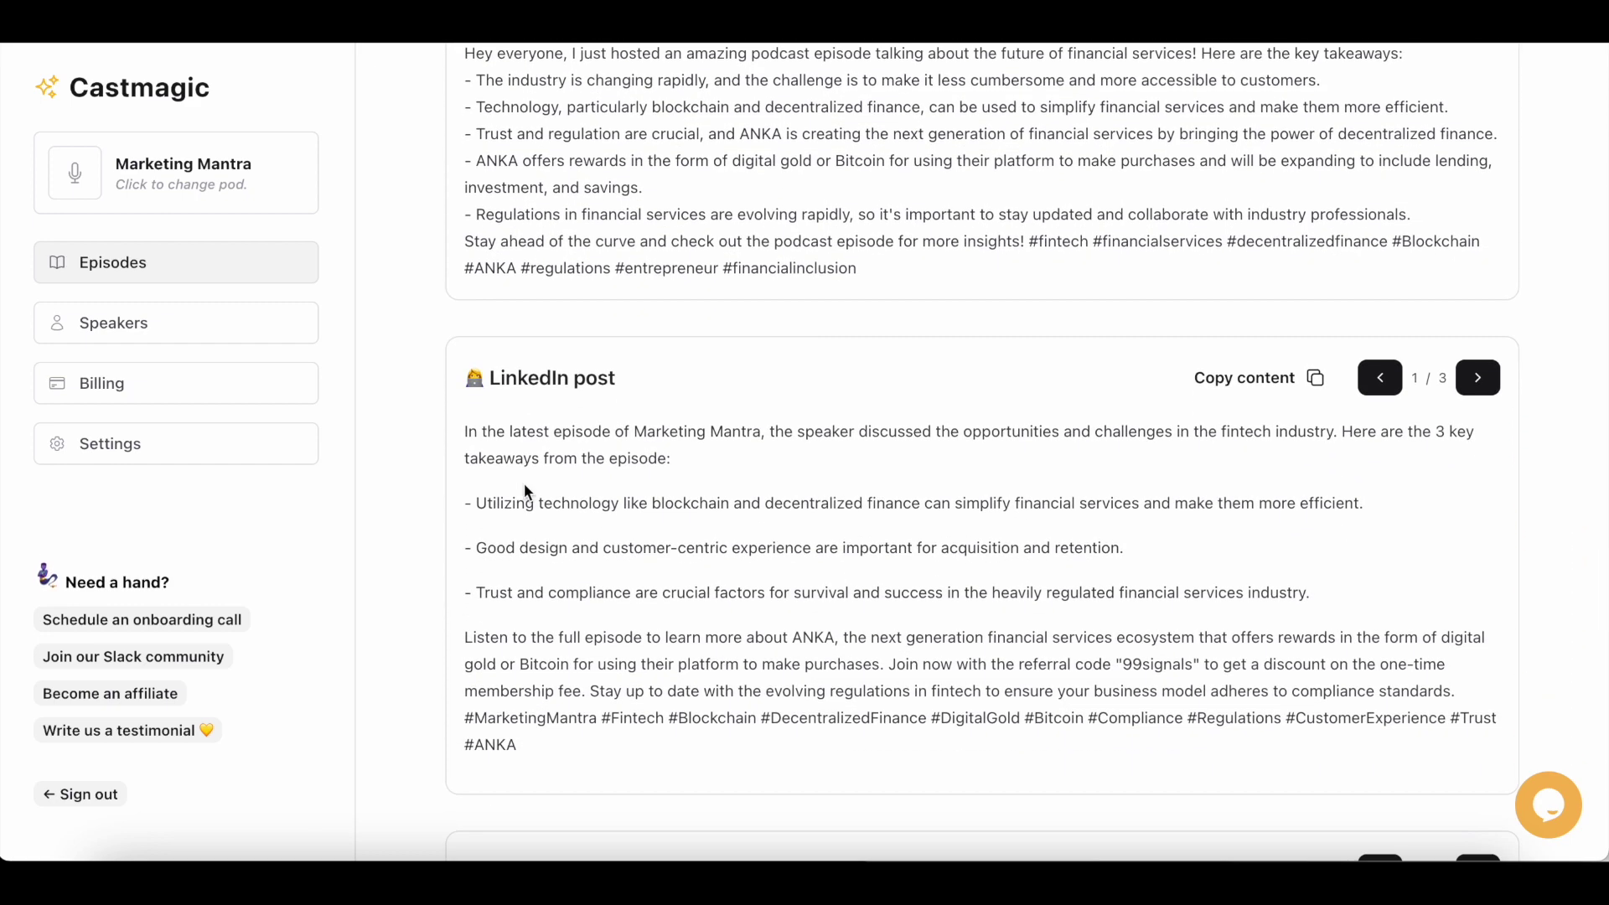
# Flip the LinkedIn post to version 2 and back to 1, then scroll to the Newsletter draft
pyautogui.click(1476, 379)
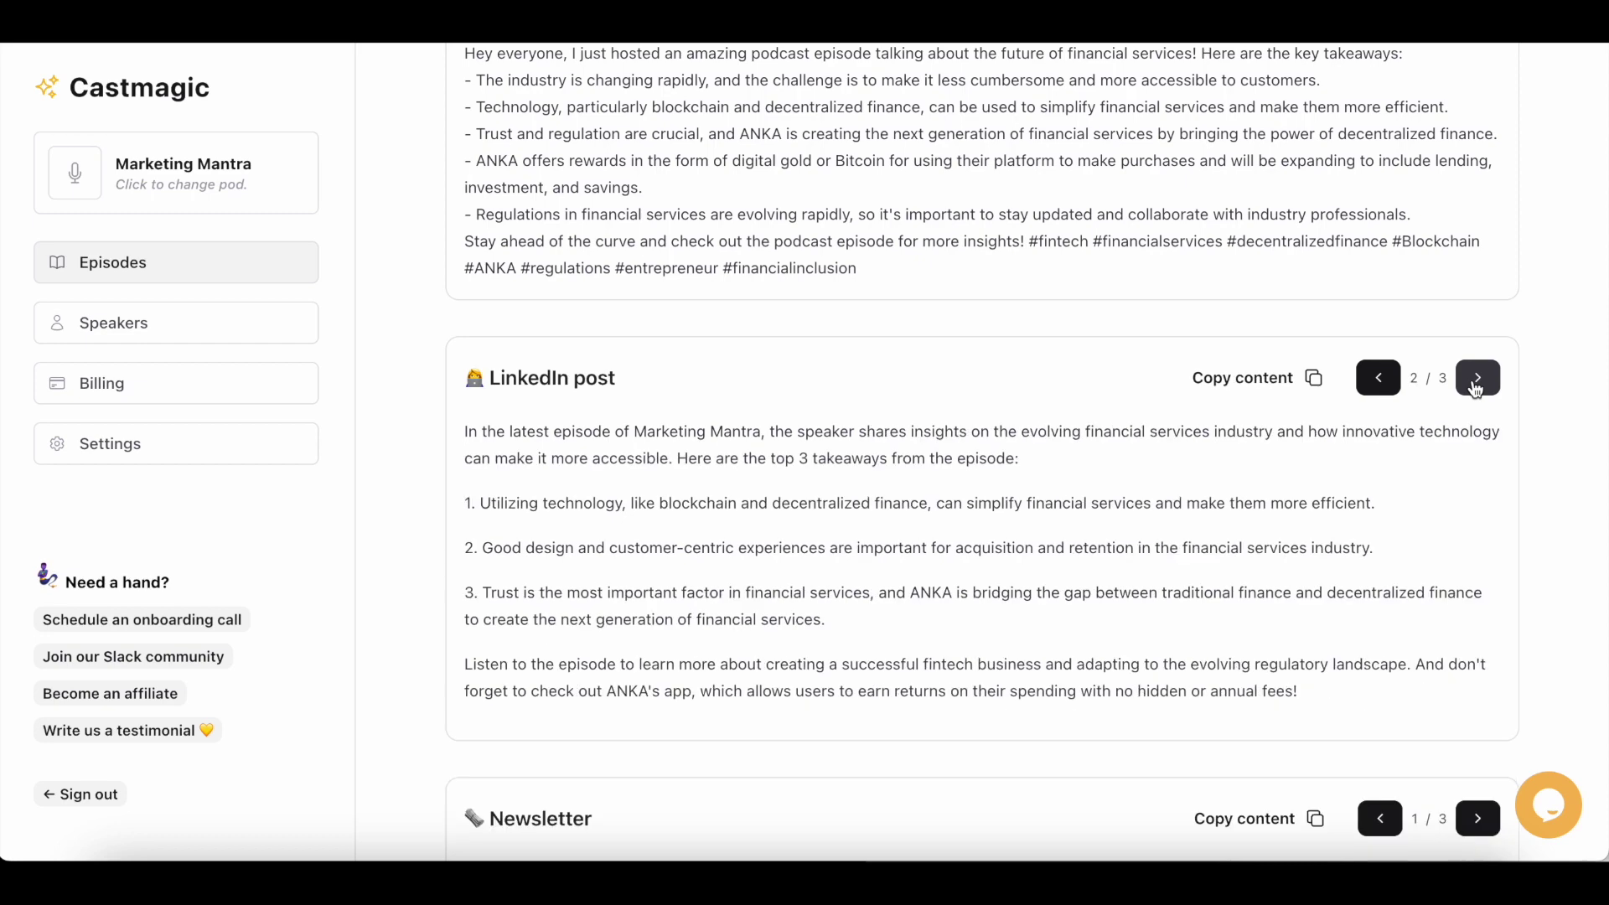
pyautogui.click(1391, 386)
pyautogui.scroll(-5, 1266, 521)
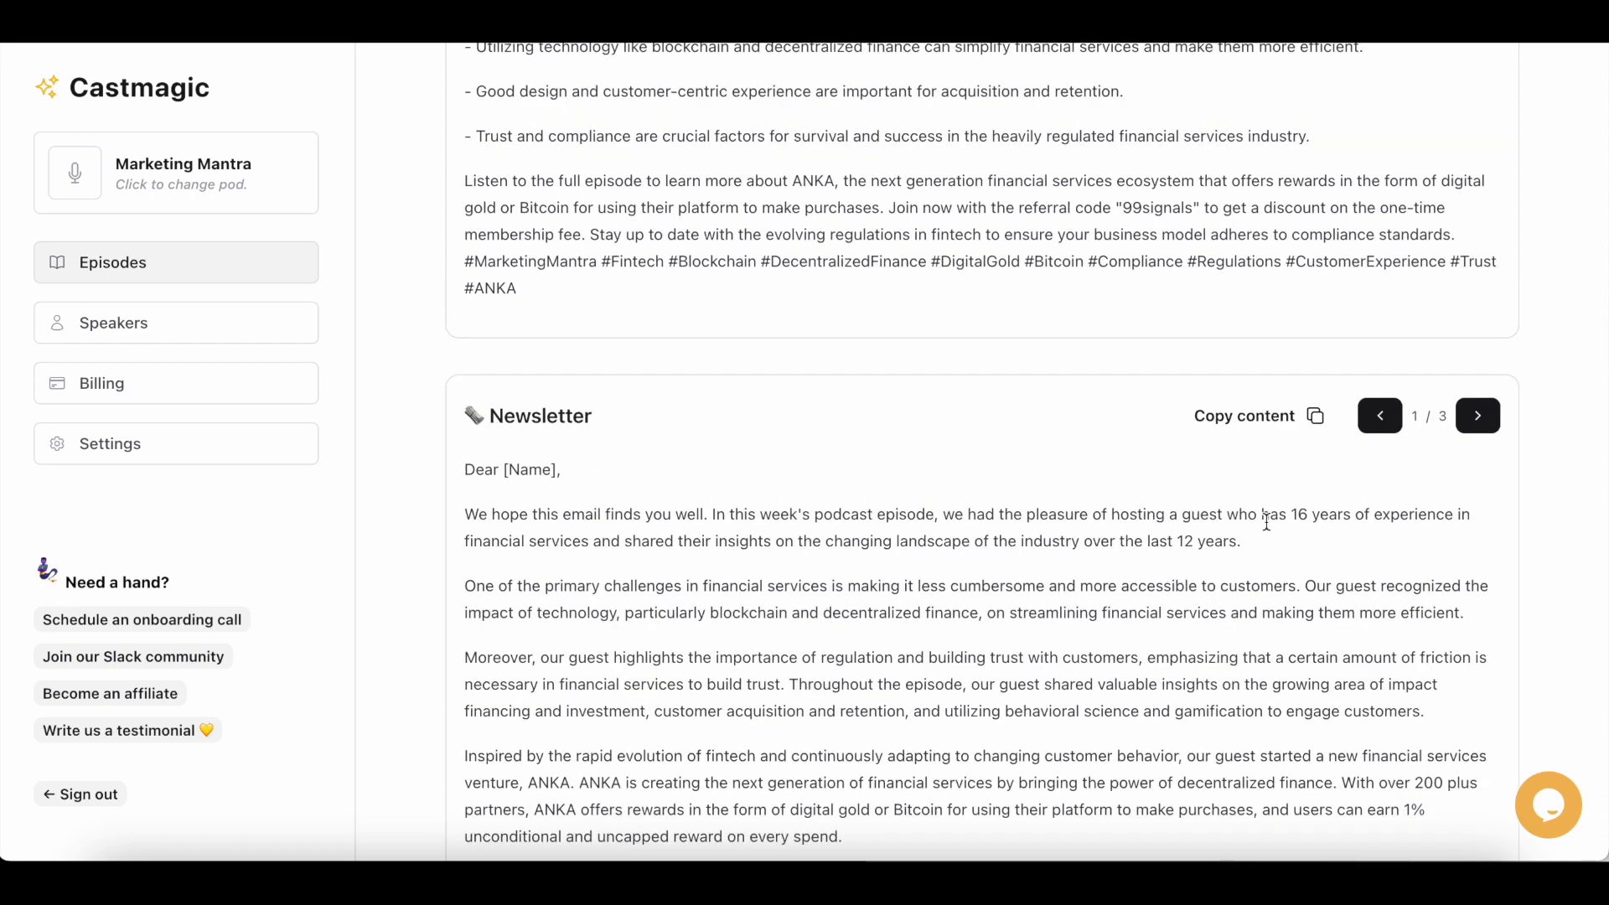
pyautogui.scroll(-3, 1266, 522)
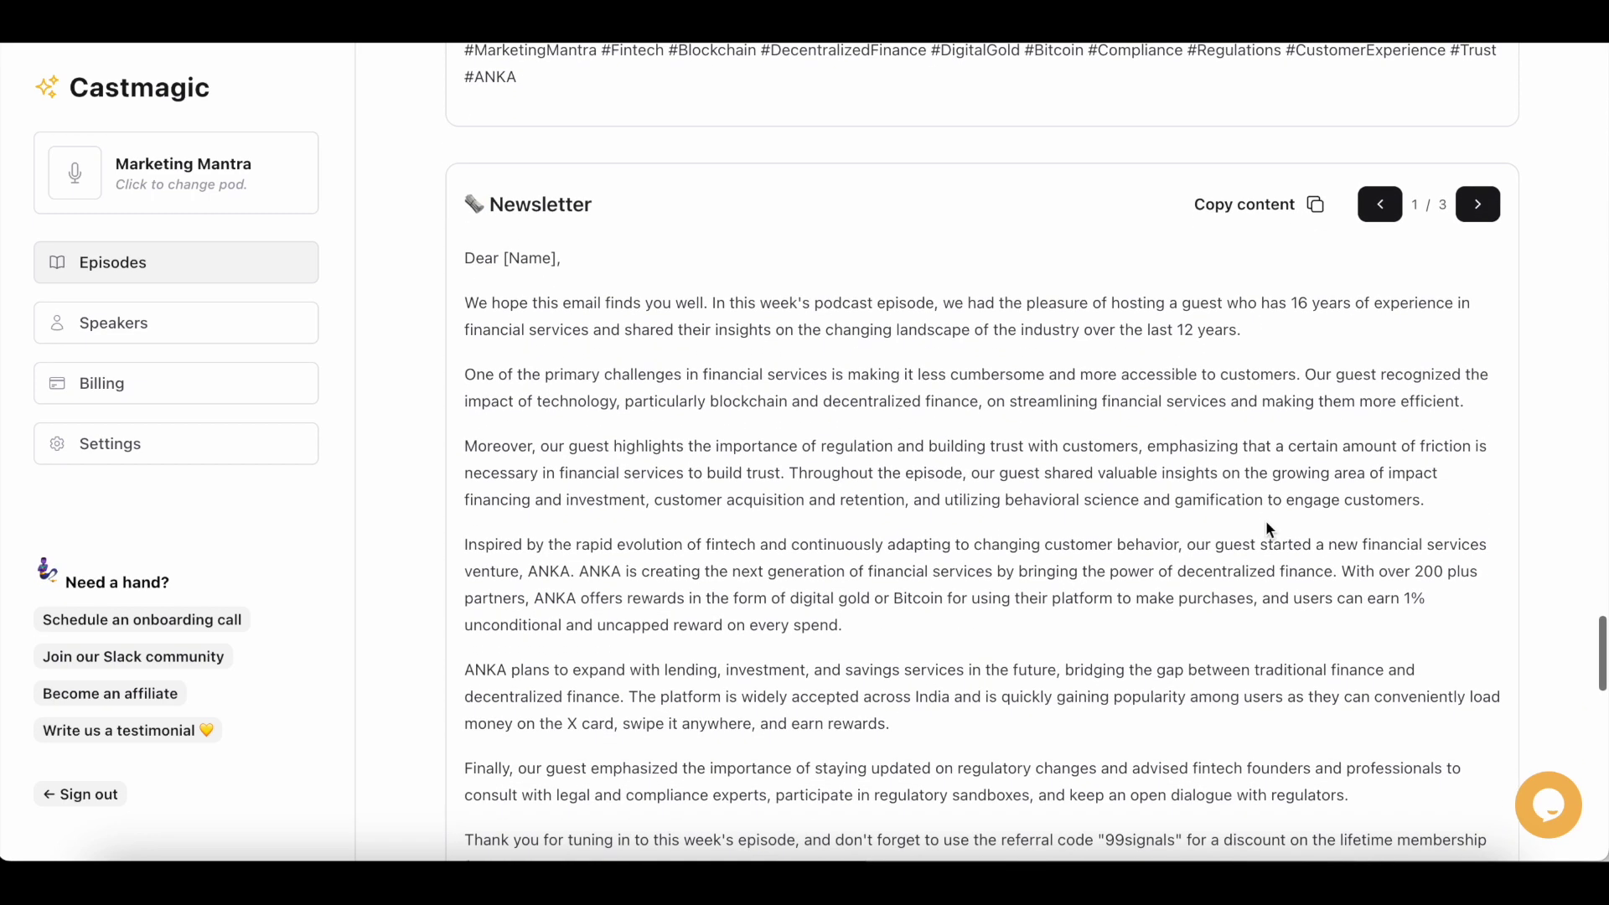
pyautogui.scroll(1, 1267, 528)
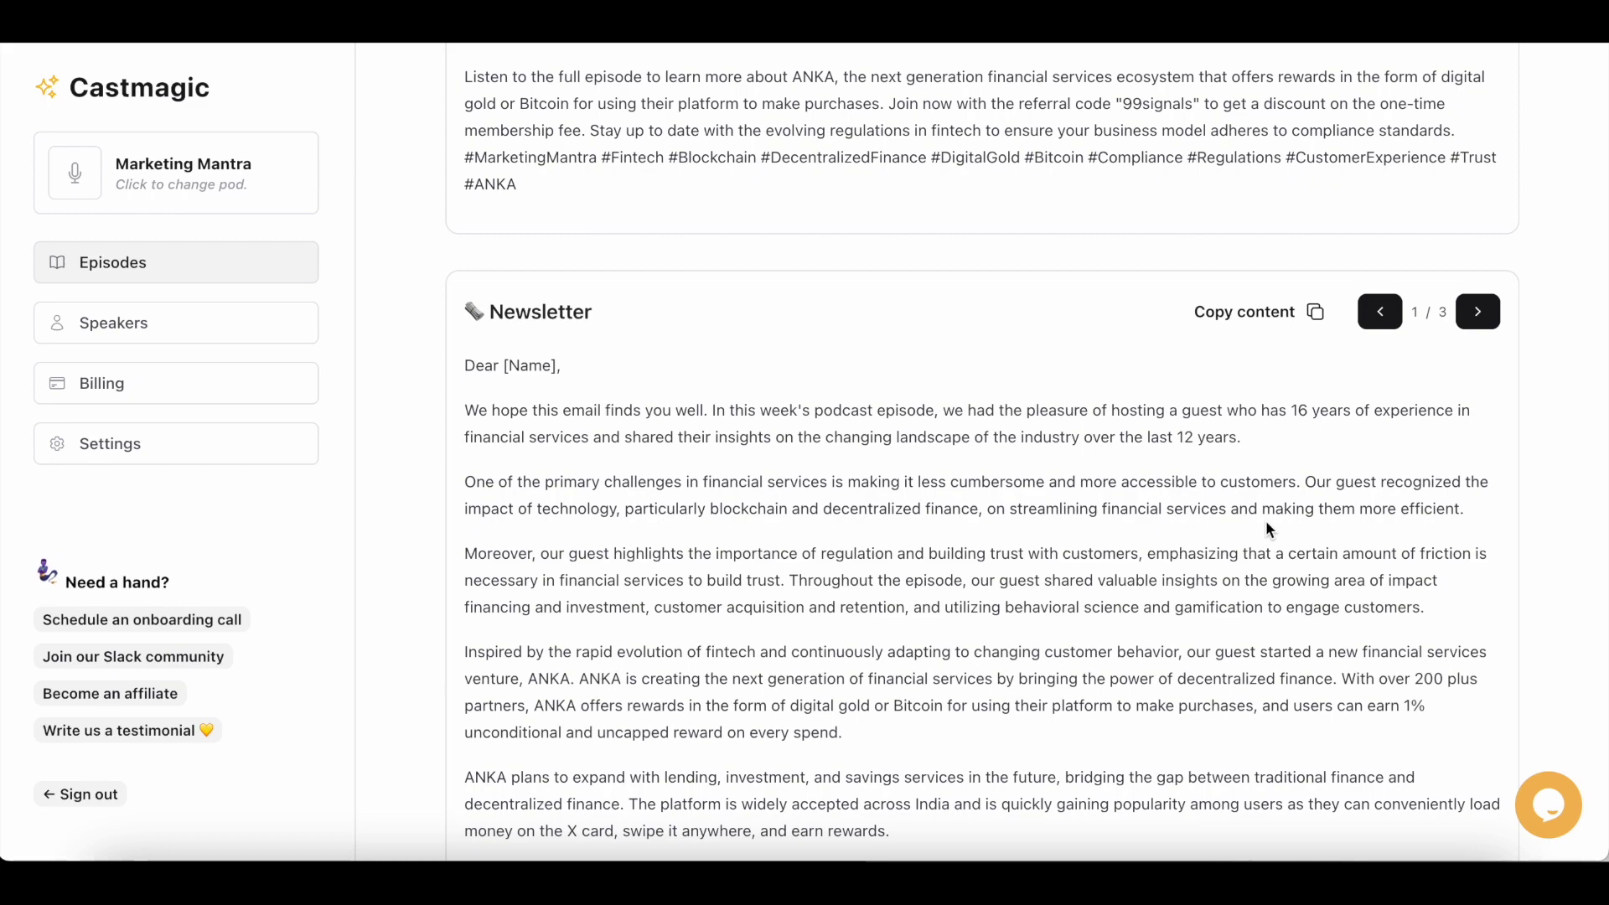
pyautogui.scroll(-1, 1267, 523)
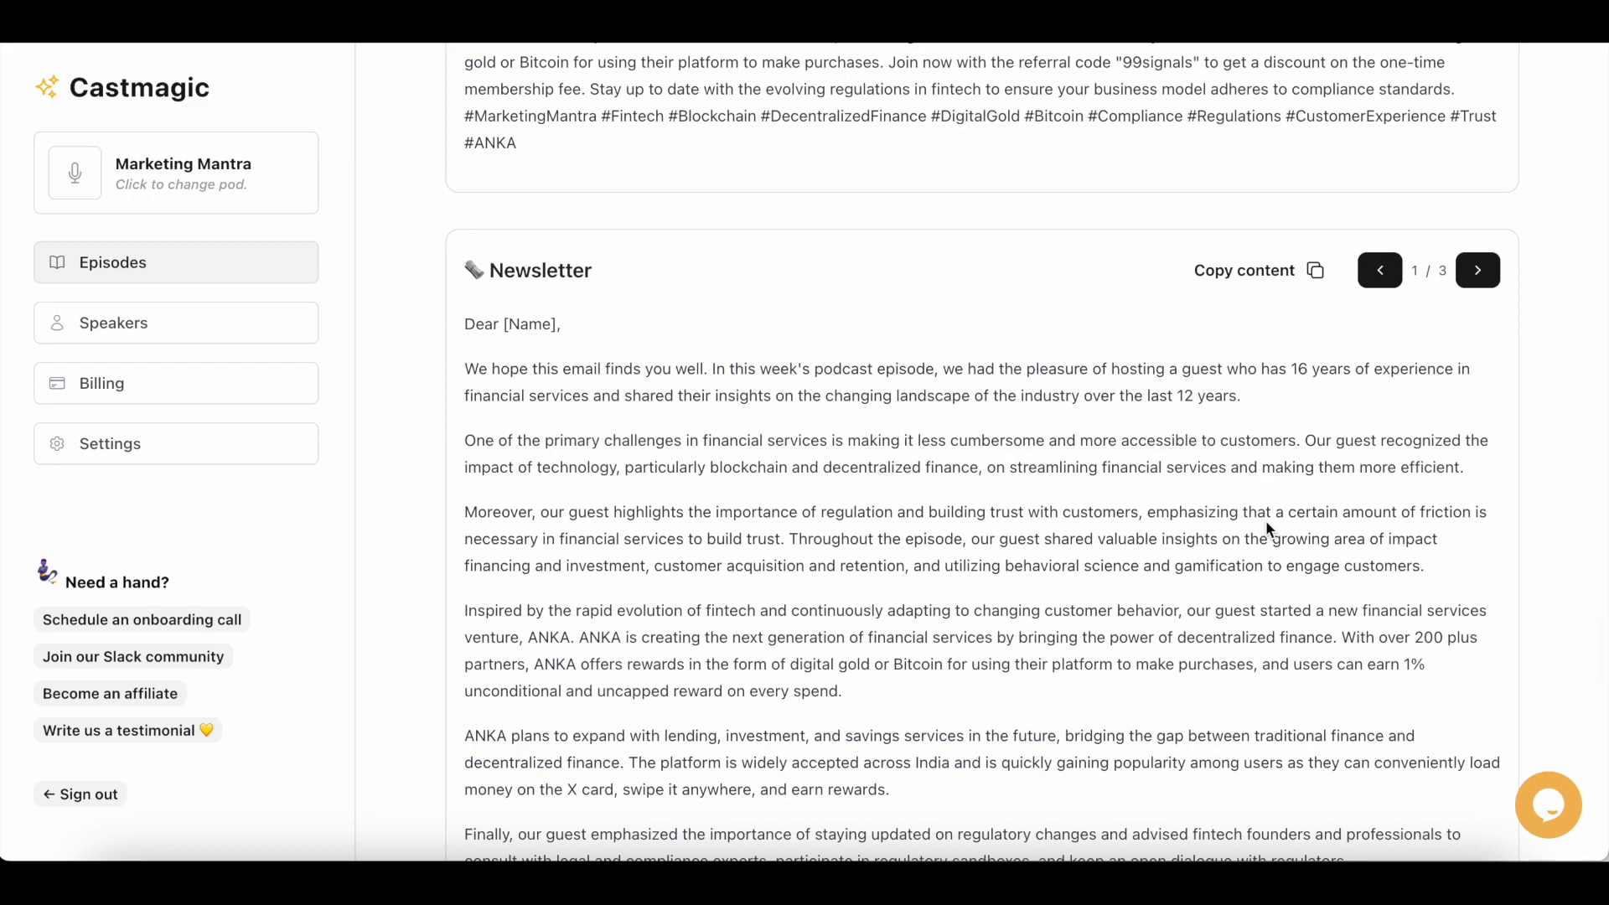
# Scroll through Episode #103's Tweet thread and Discussion questions cards, then back to the episode header
pyautogui.scroll(-10, 1268, 526)
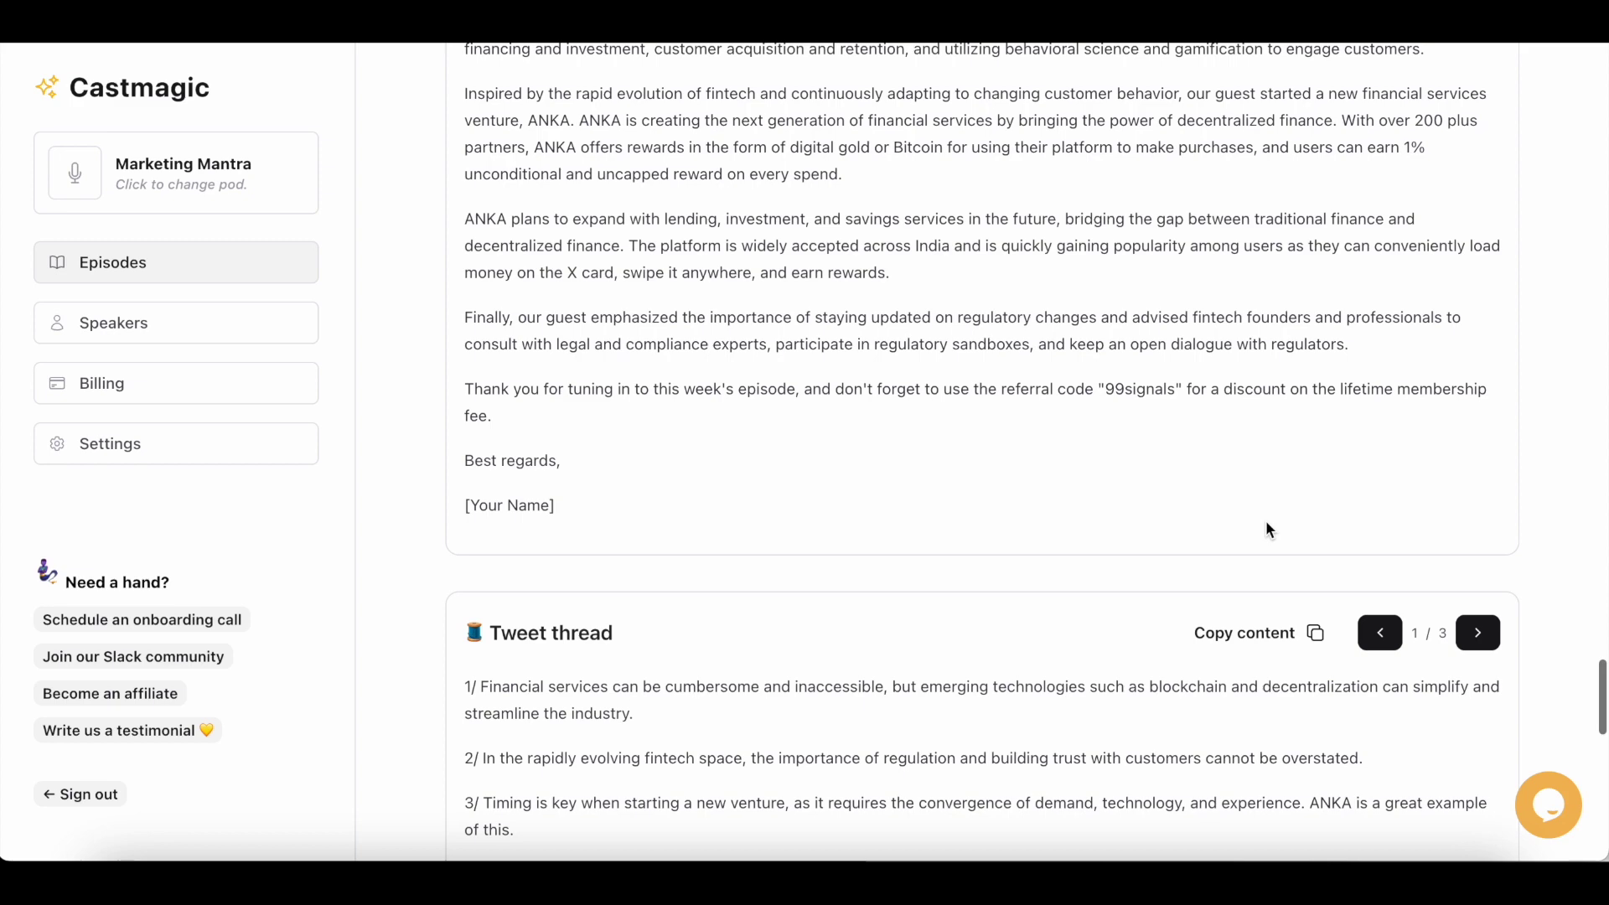
pyautogui.scroll(-1, 1268, 528)
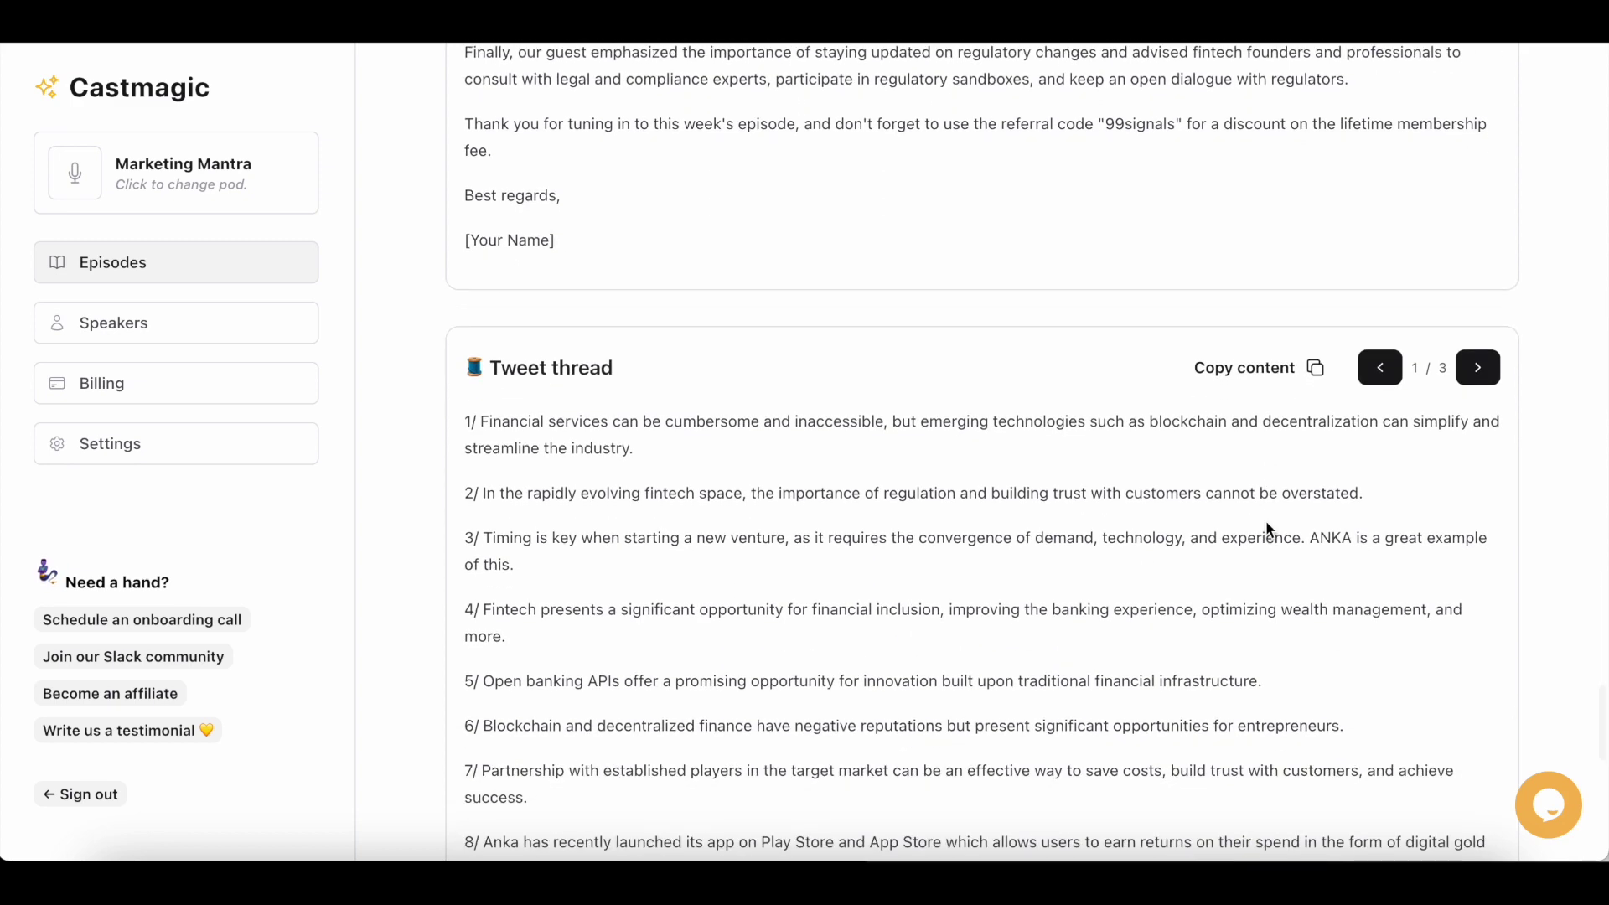
pyautogui.scroll(-2, 1268, 528)
pyautogui.scroll(-5, 1266, 523)
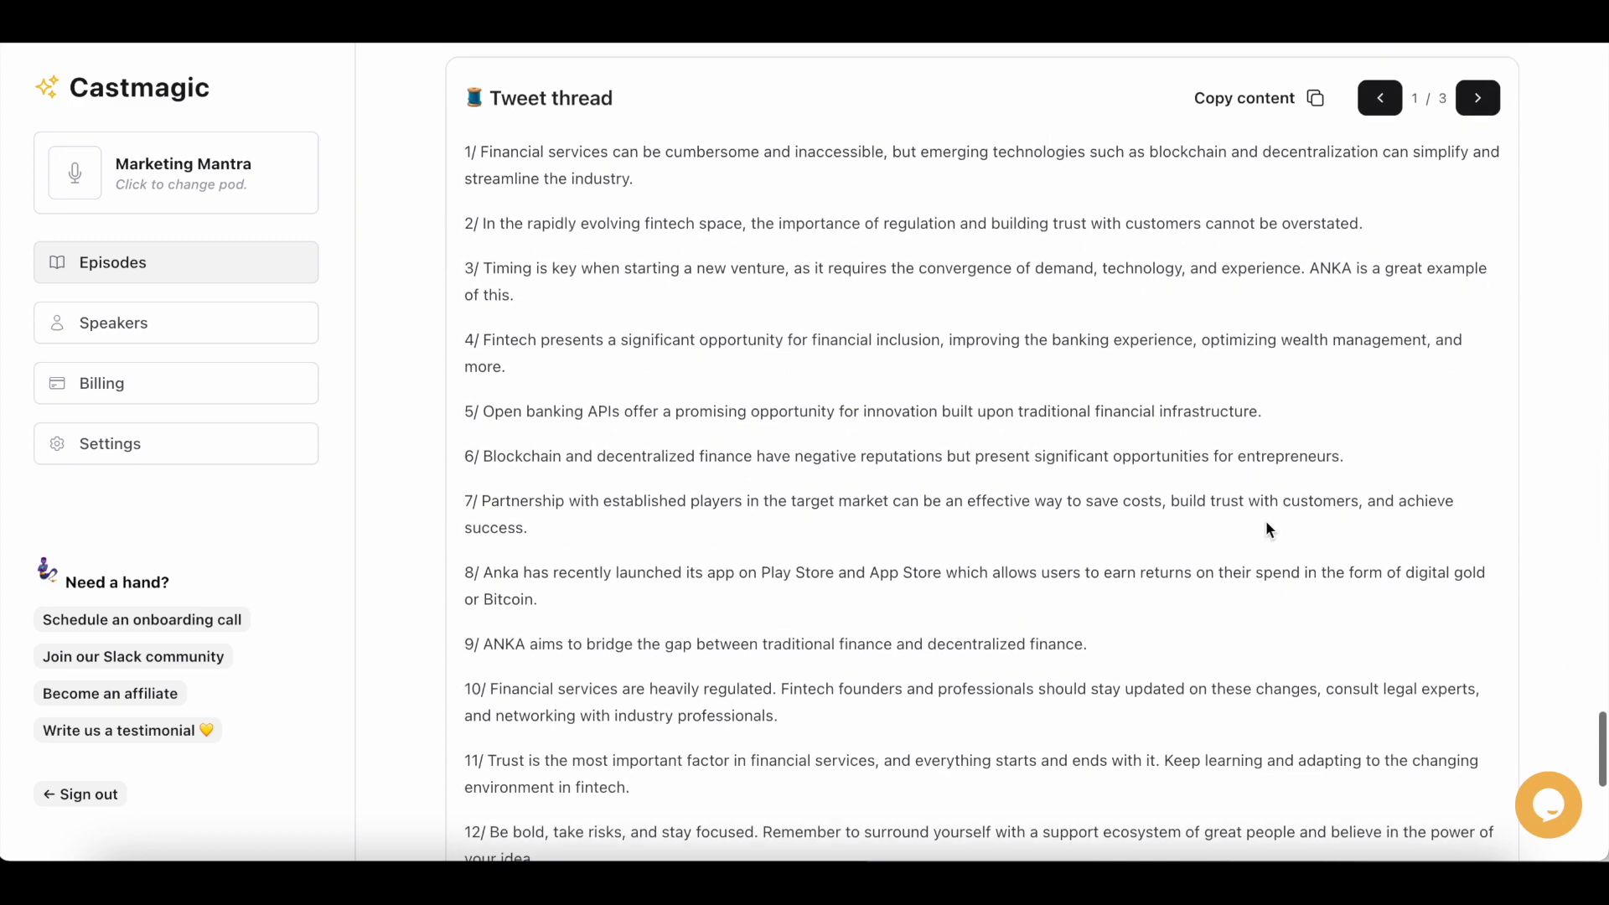
pyautogui.scroll(1, 1265, 523)
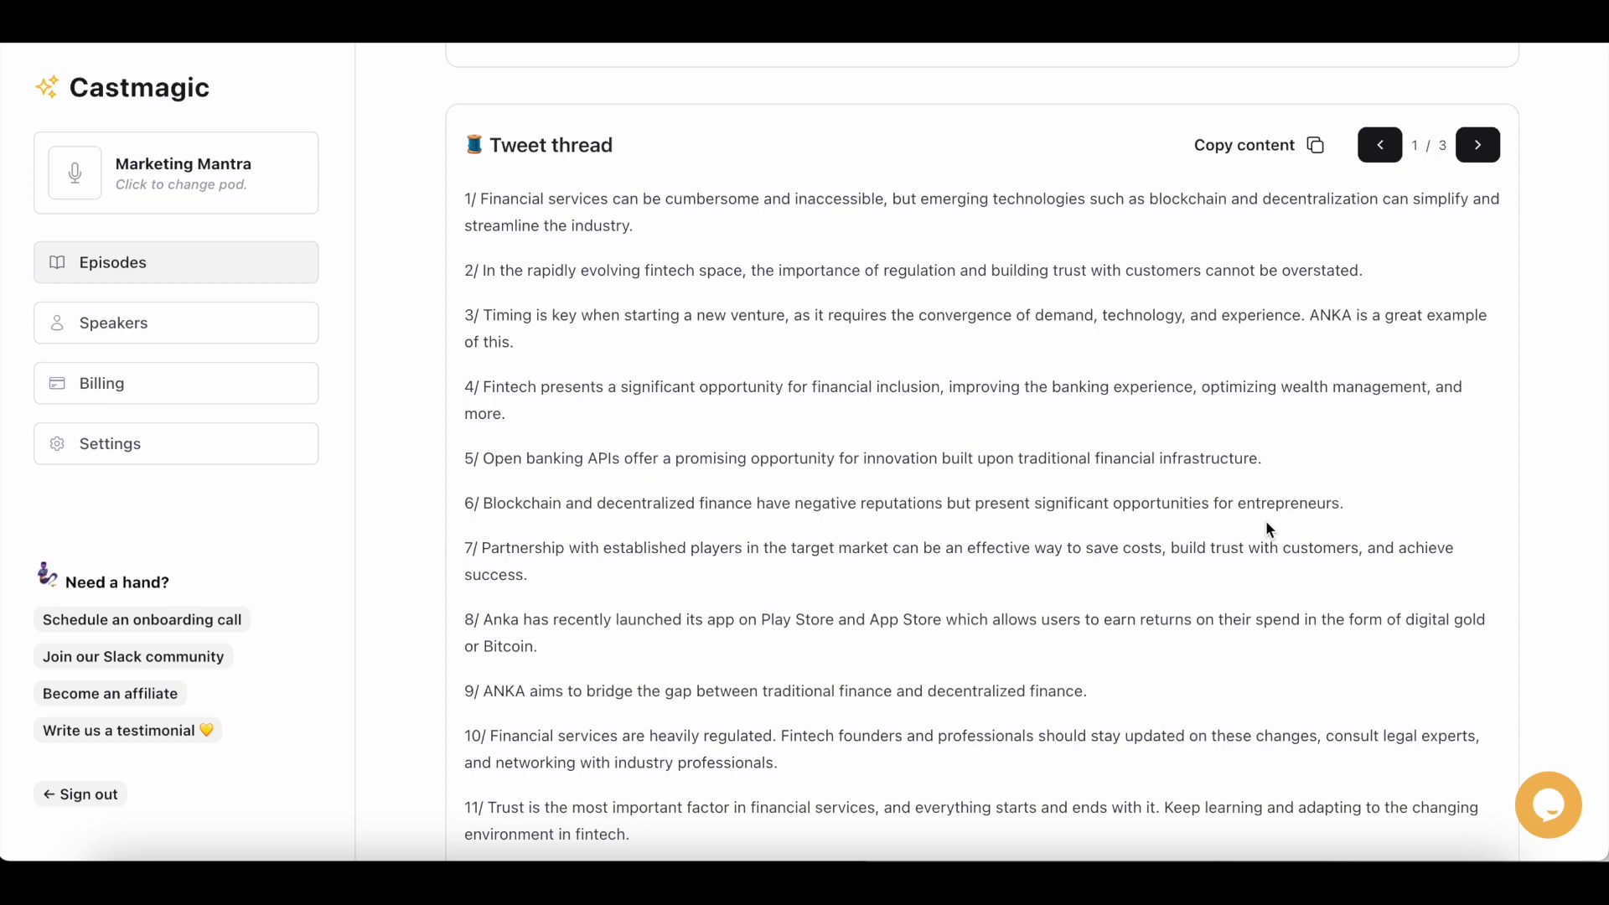
pyautogui.scroll(-9, 1266, 522)
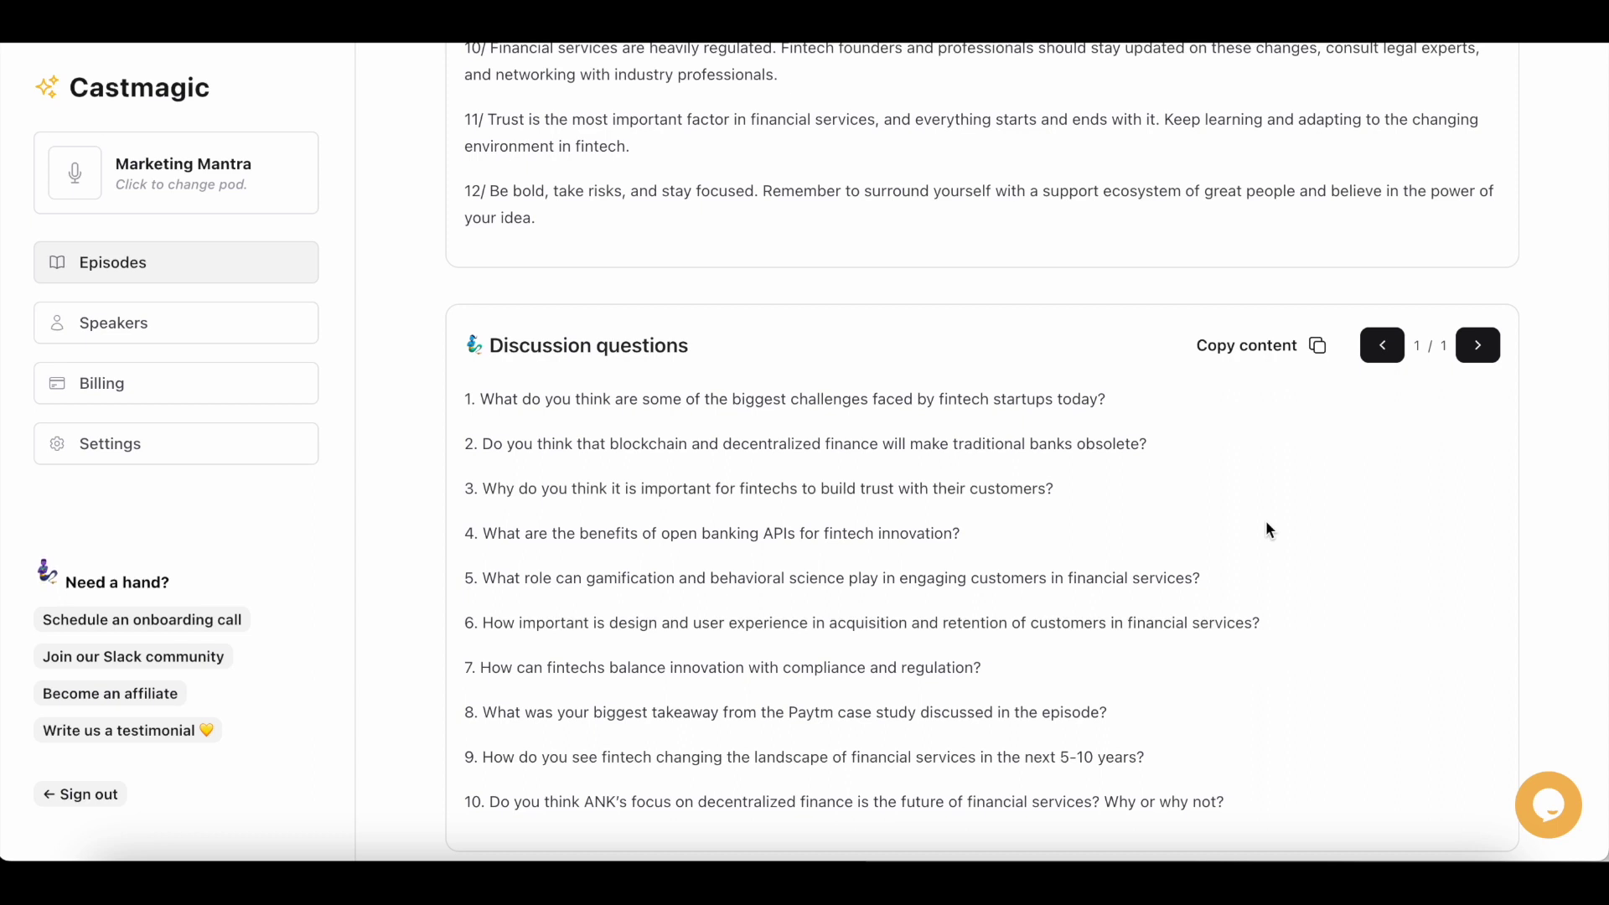
pyautogui.scroll(-1, 1267, 526)
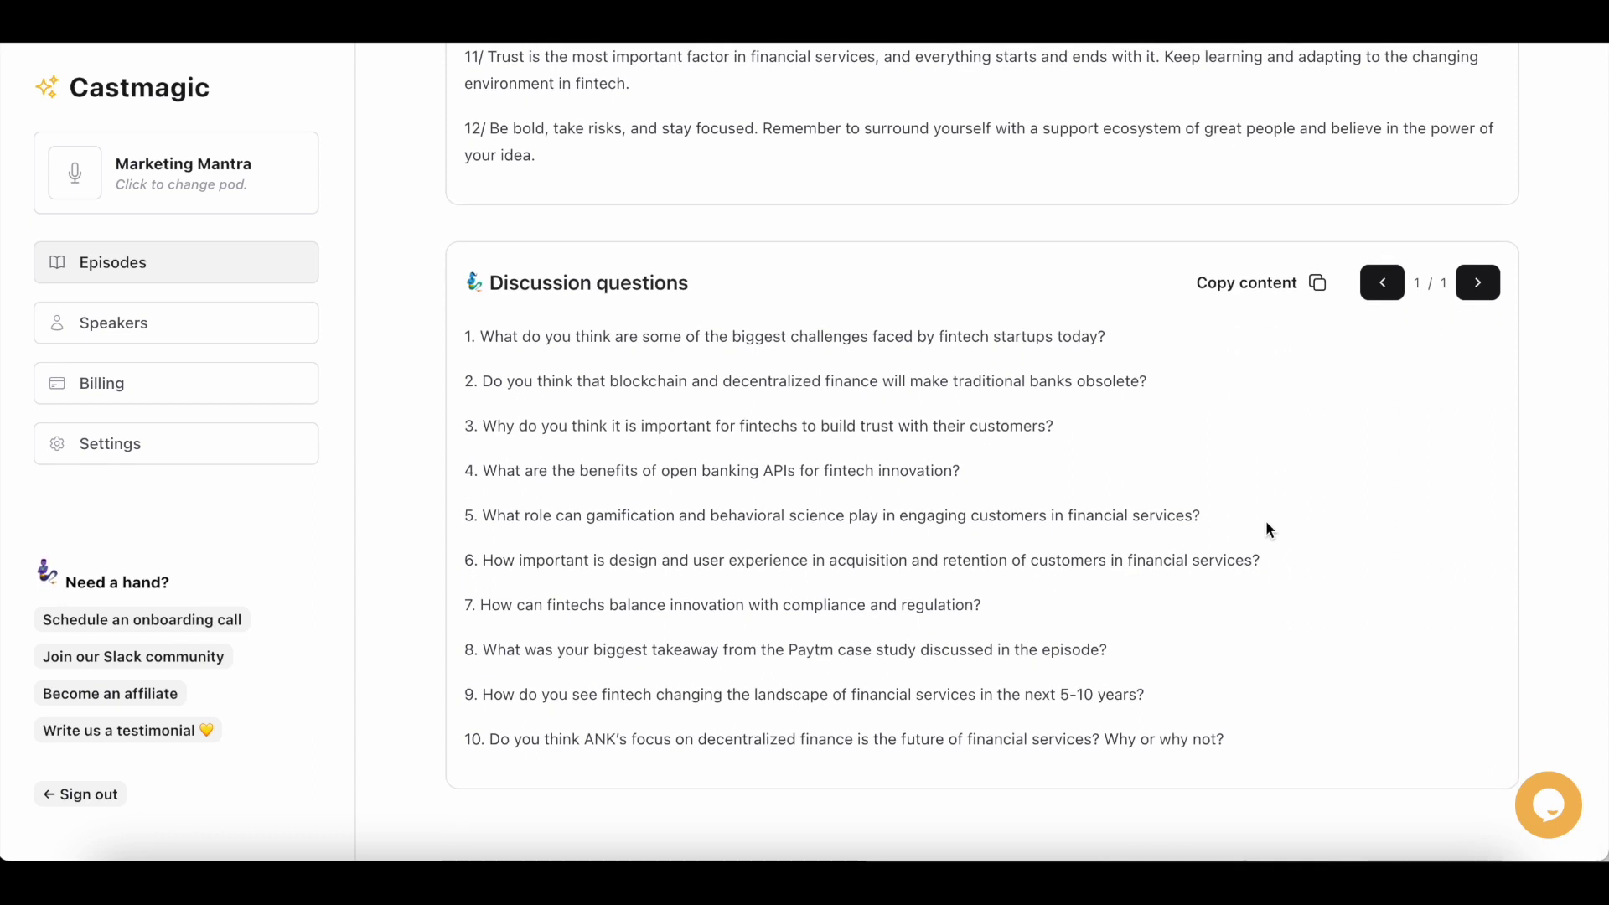
pyautogui.scroll(-1, 1265, 521)
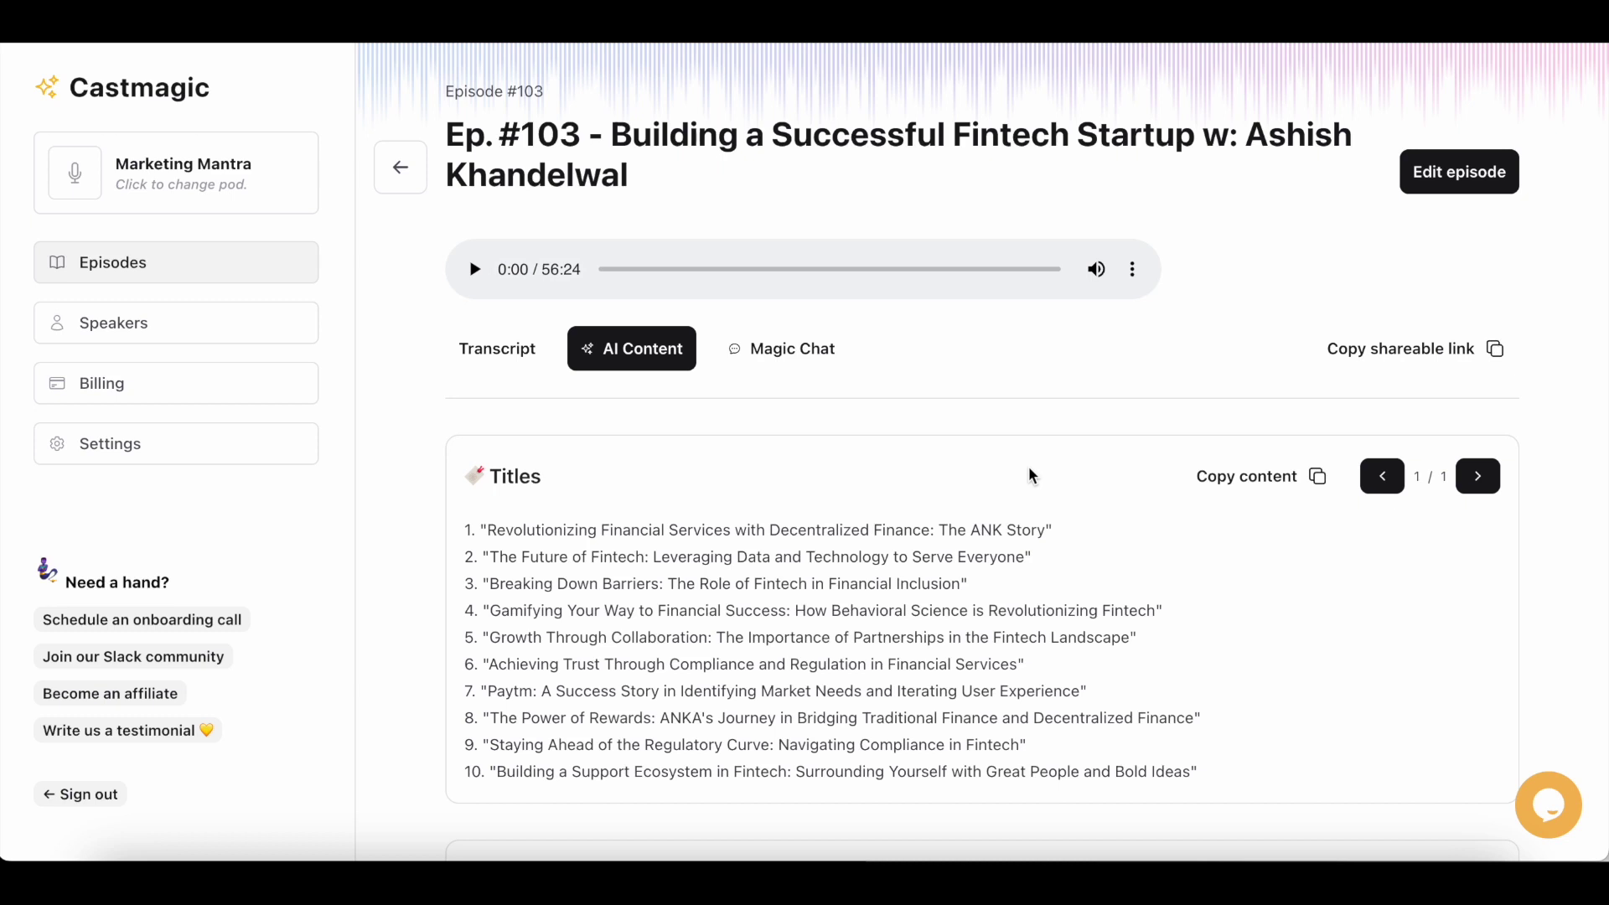
# Open Episode #103's Magic Chat and read its welcome message and example prompts
pyautogui.click(821, 356)
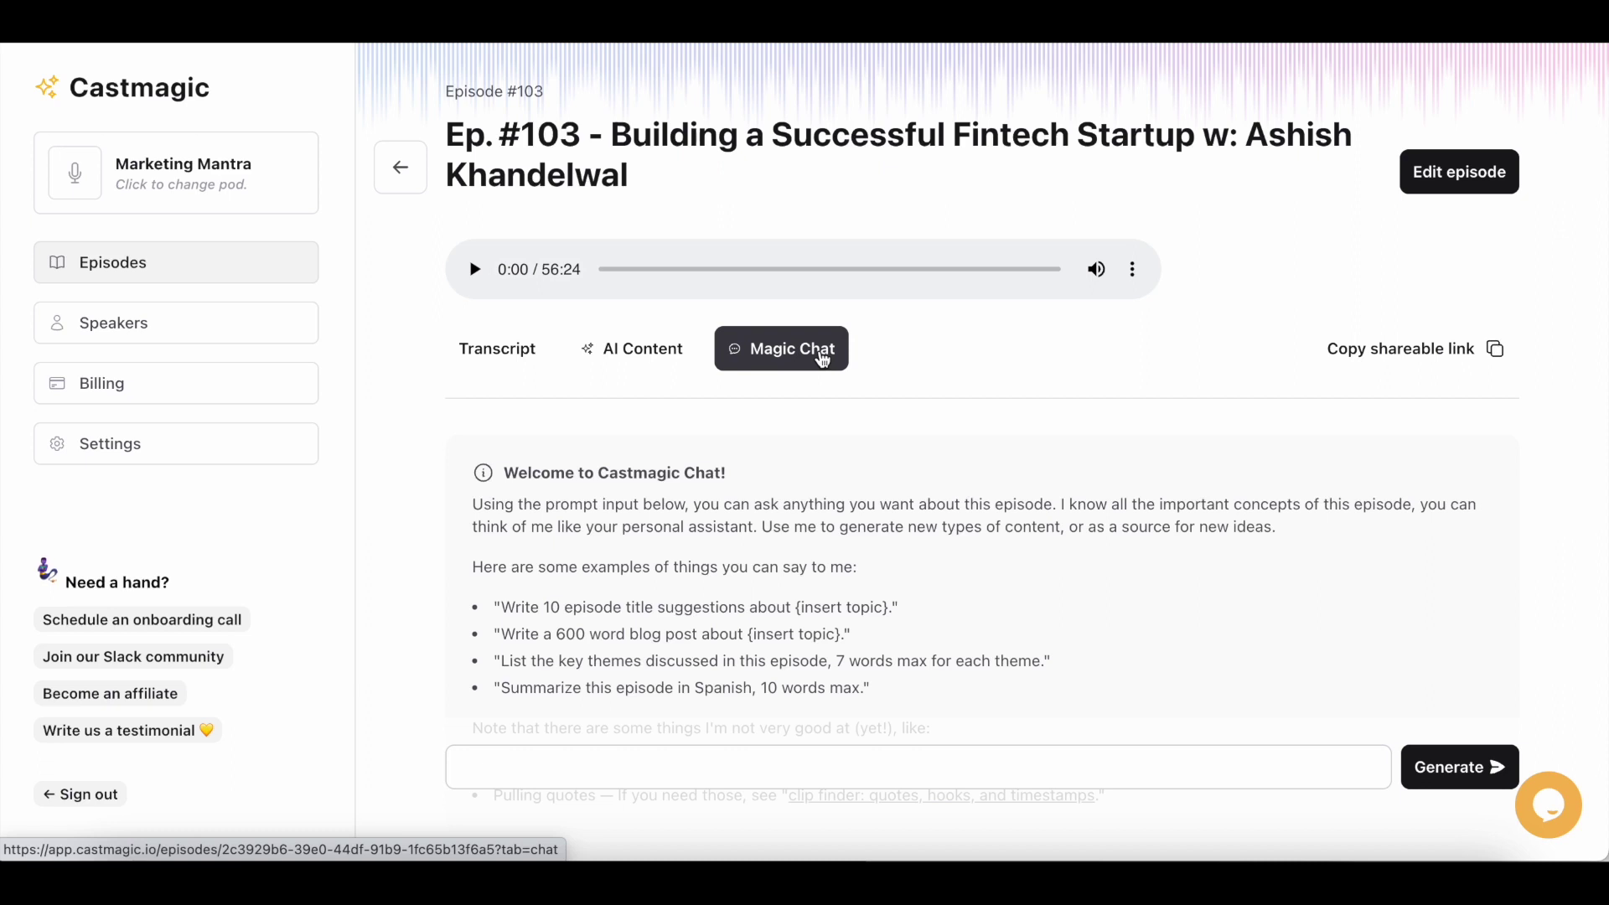
pyautogui.scroll(-2, 570, 457)
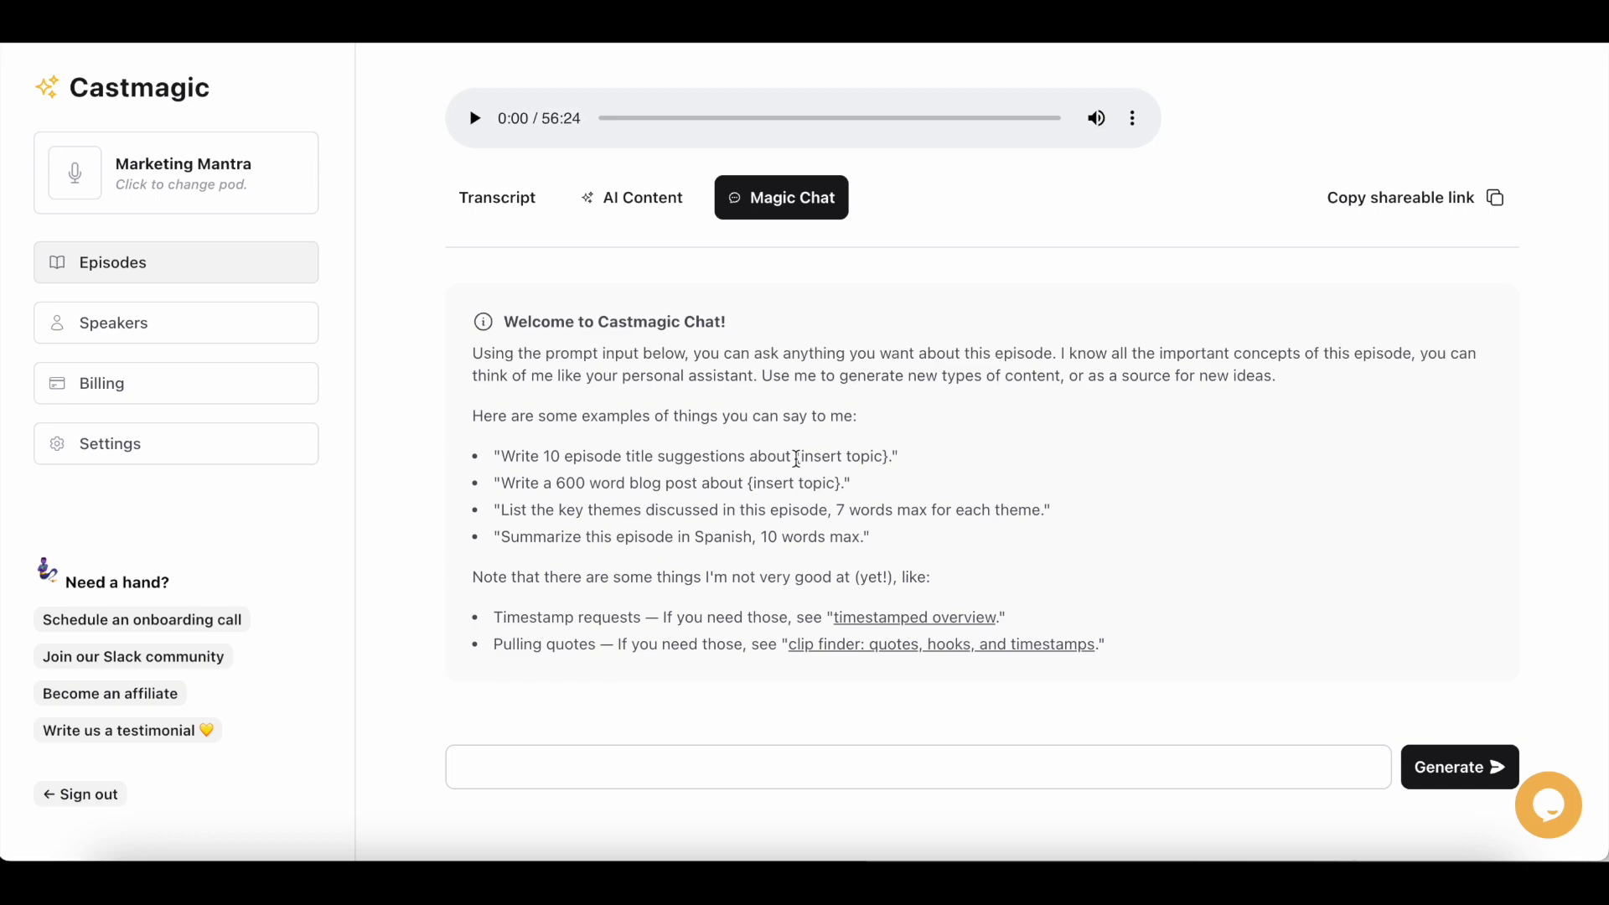
# Ask Magic Chat to 'Write 10 episode title suggestions for this specific episode' and review the answer
pyautogui.click(693, 764)
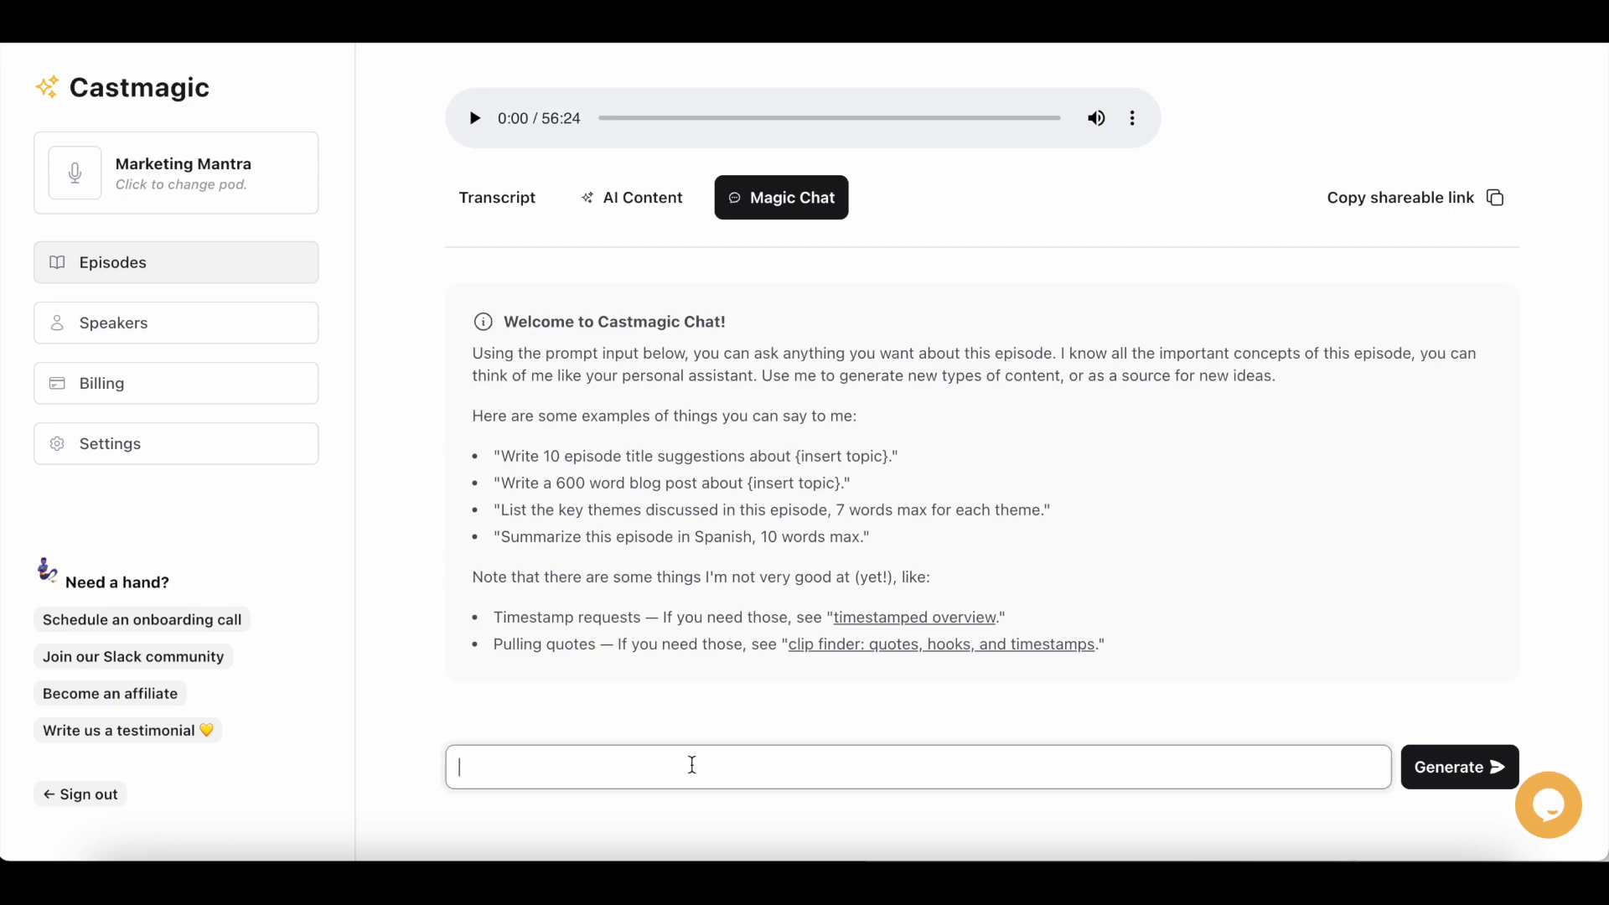
pyautogui.write('Write 10 episode title suggestions for this specific episode')
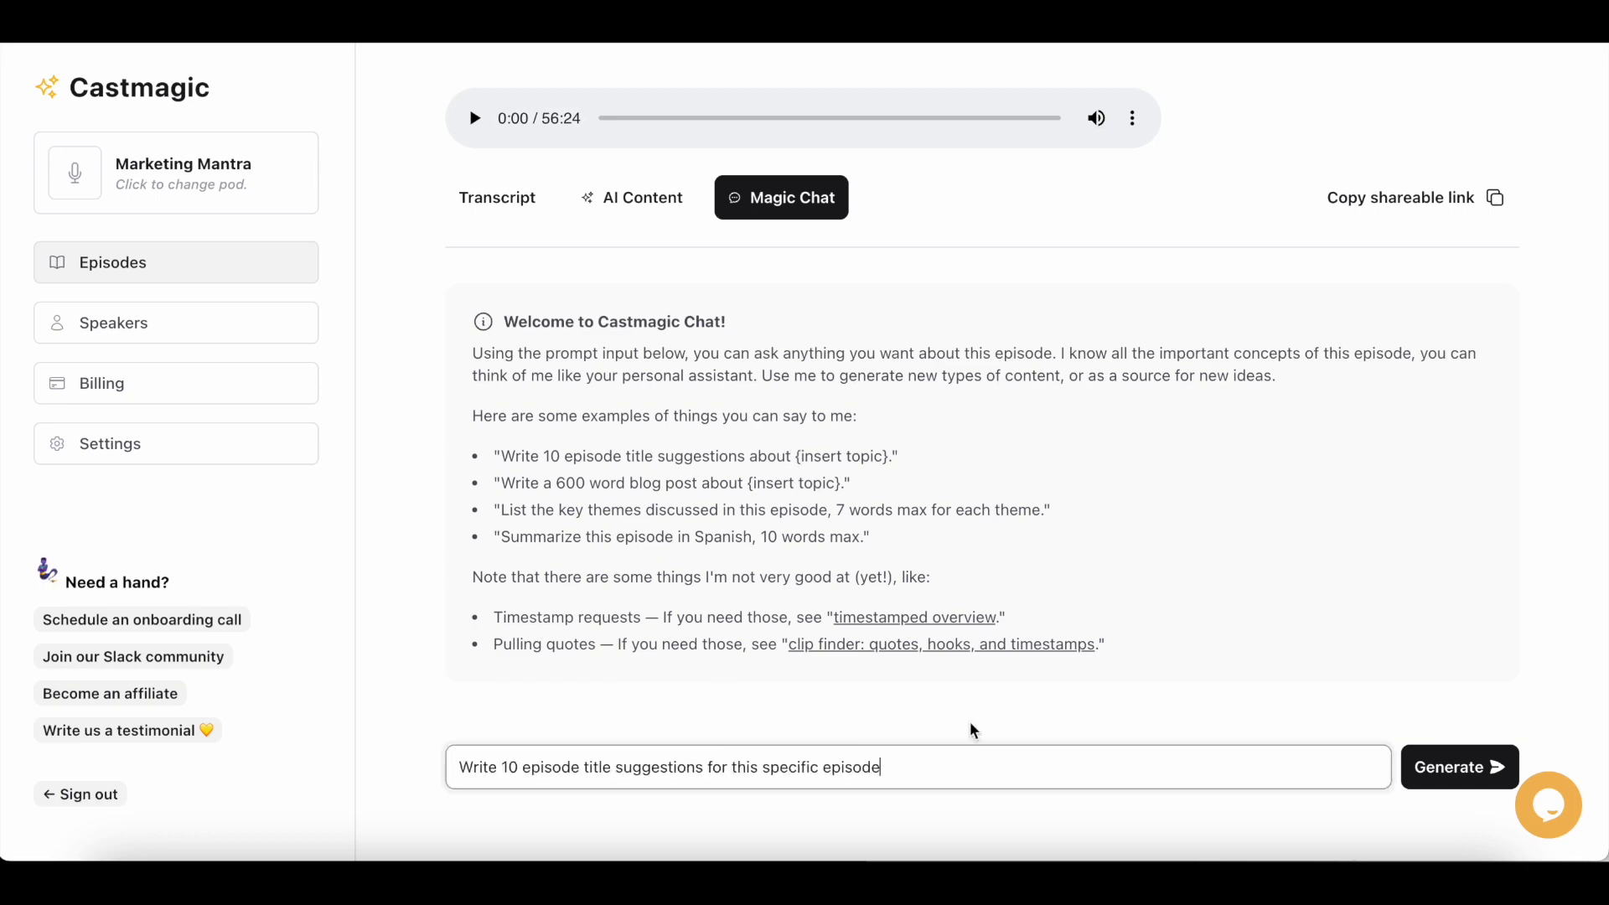
pyautogui.press('Return')
pyautogui.scroll(-4, 872, 374)
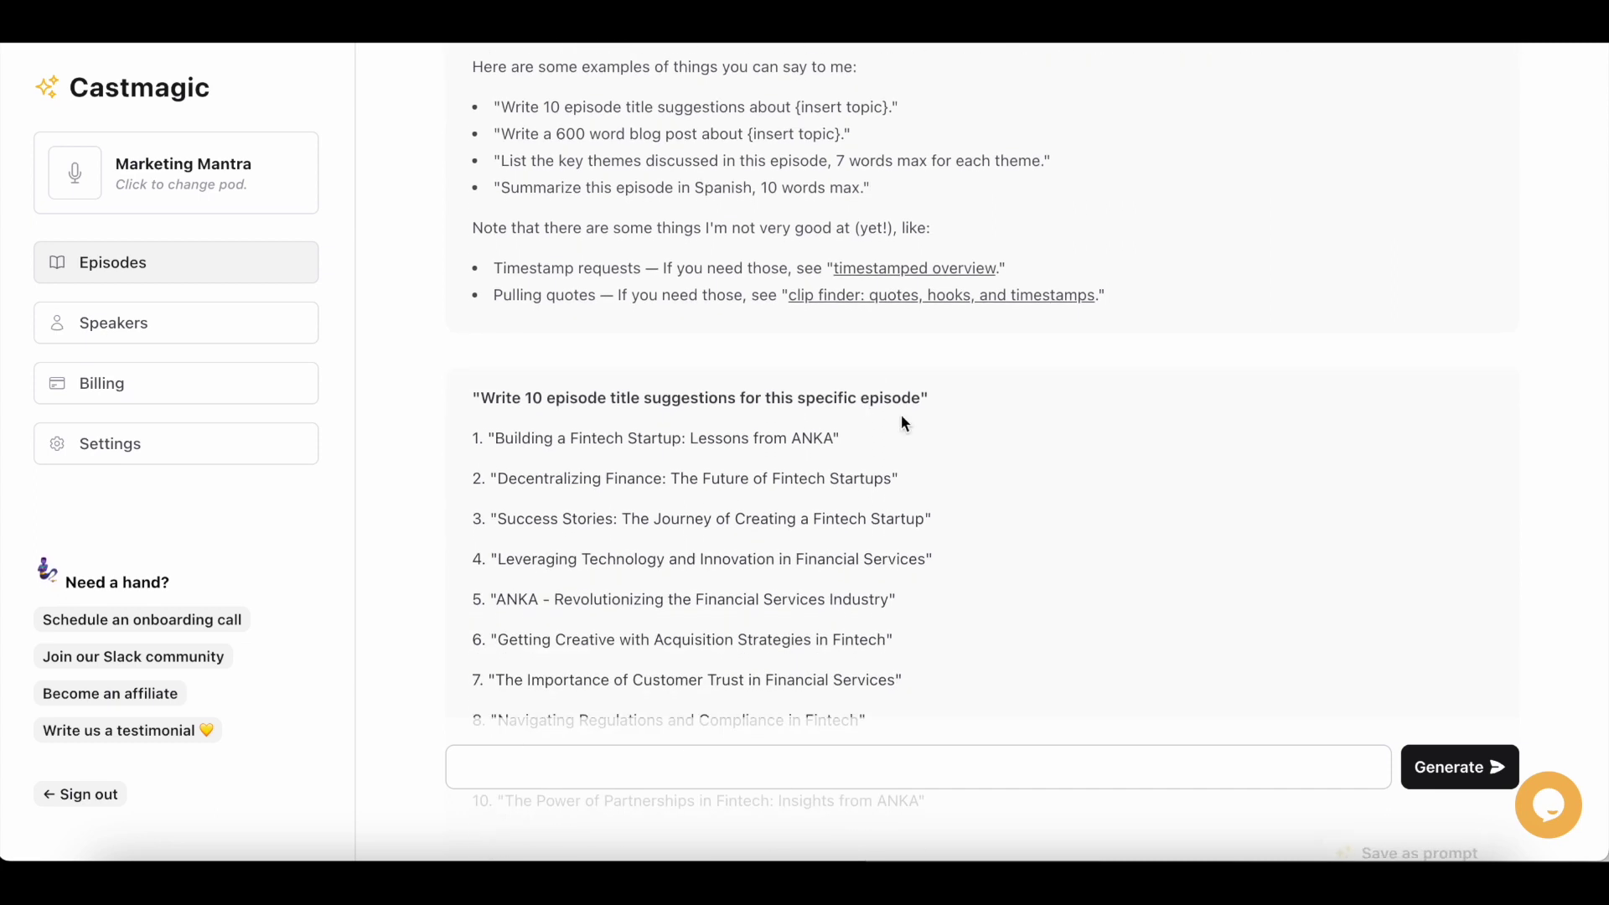
pyautogui.scroll(-1, 903, 421)
pyautogui.scroll(4, 903, 422)
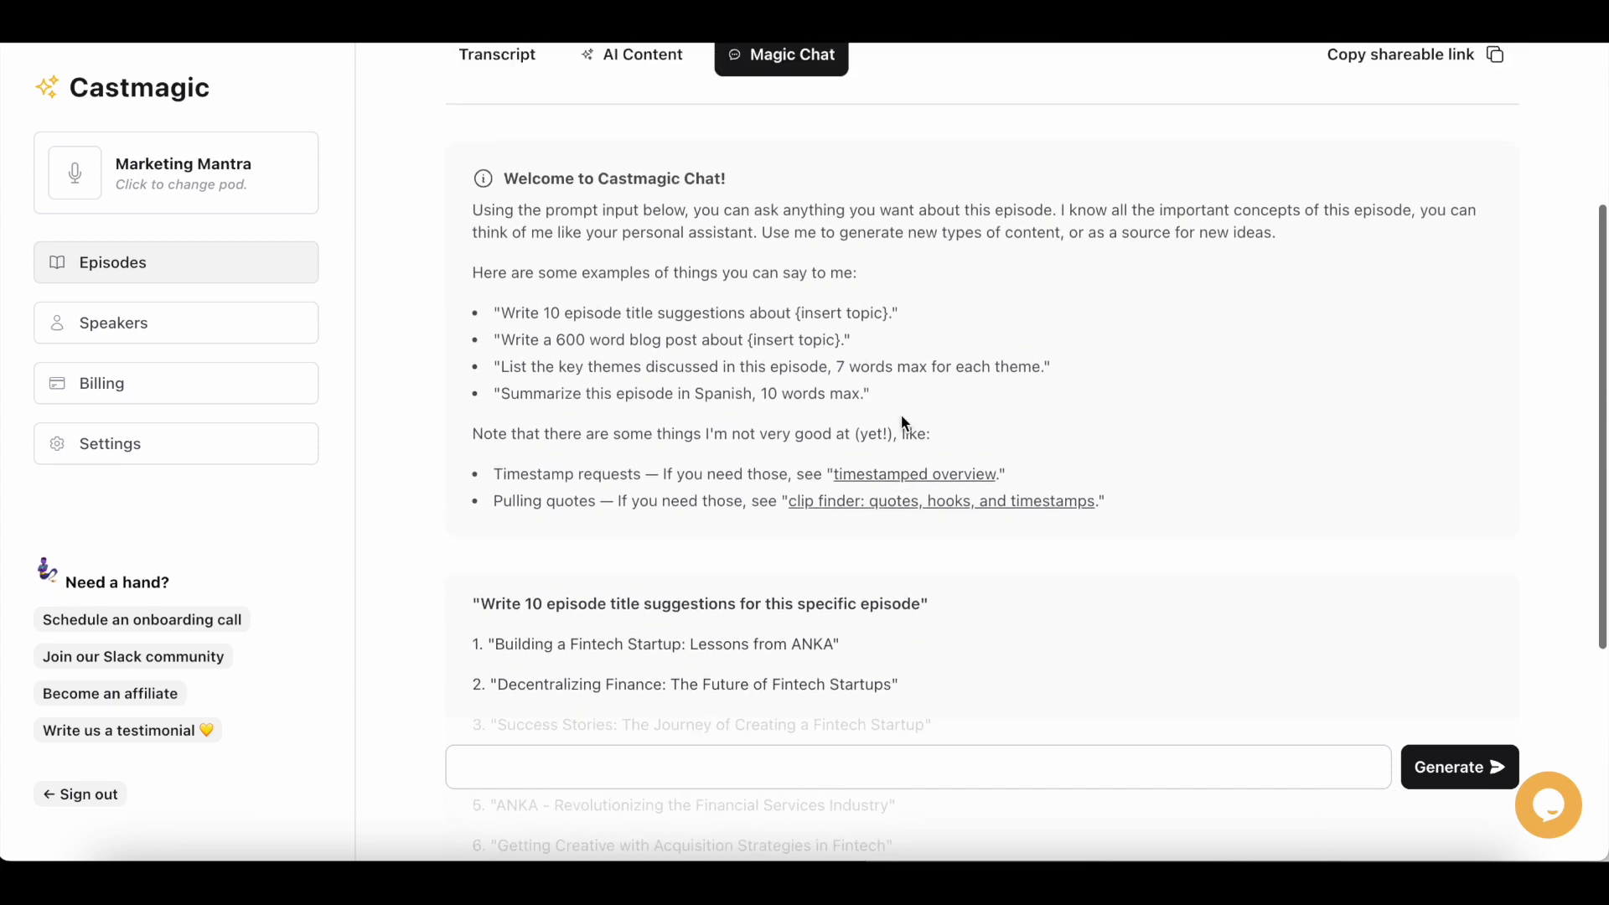
pyautogui.scroll(2, 902, 415)
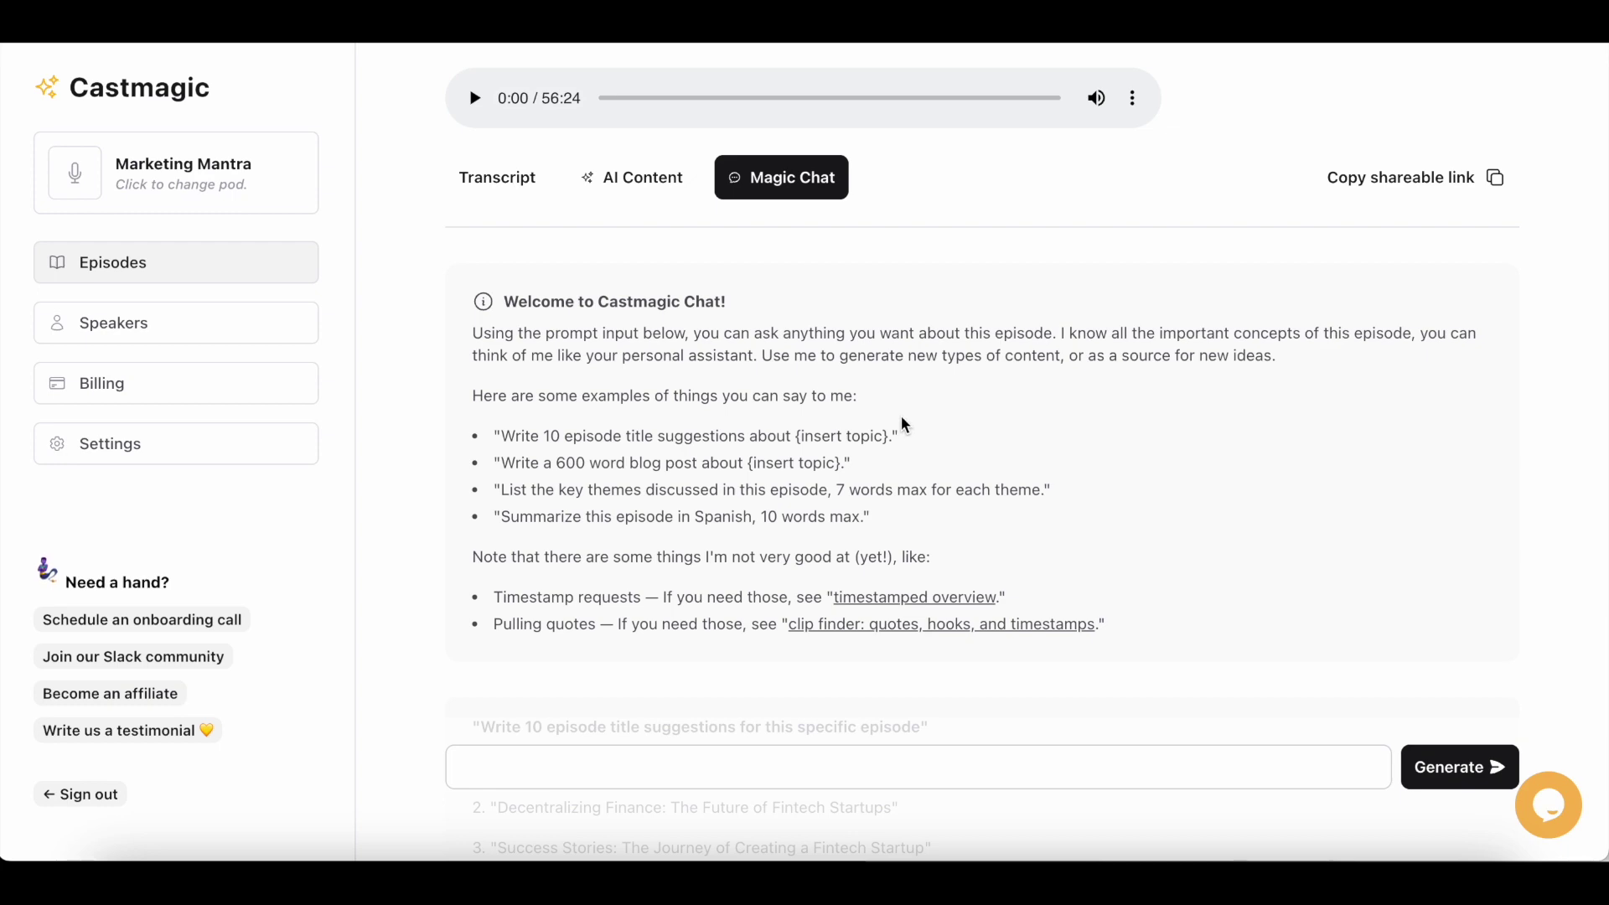
pyautogui.scroll(2, 902, 416)
pyautogui.click(496, 354)
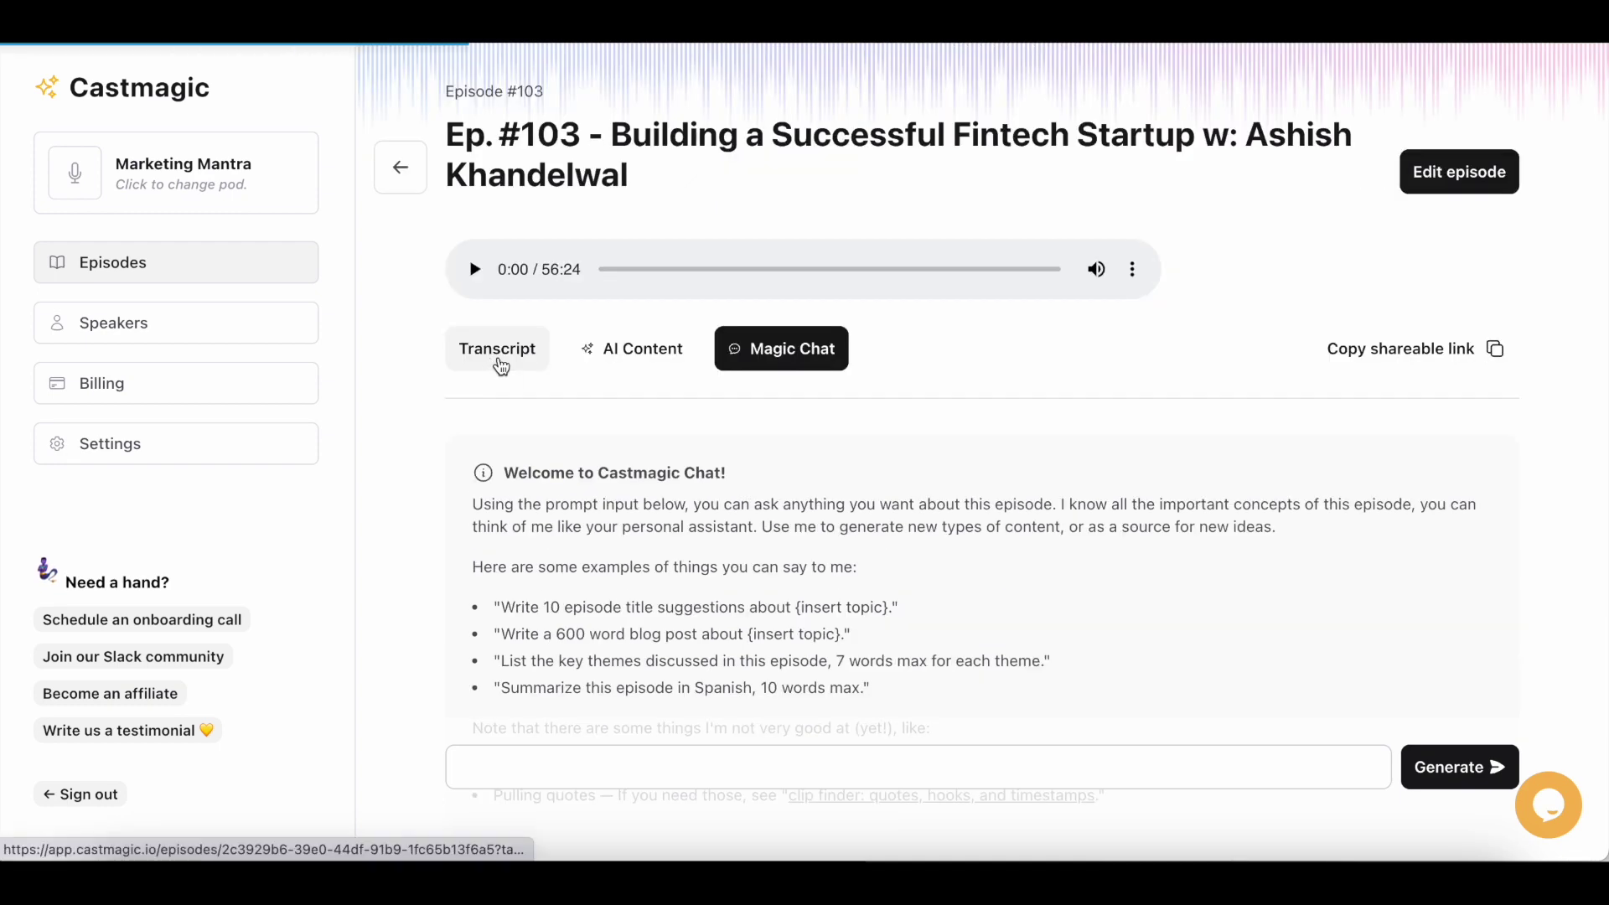